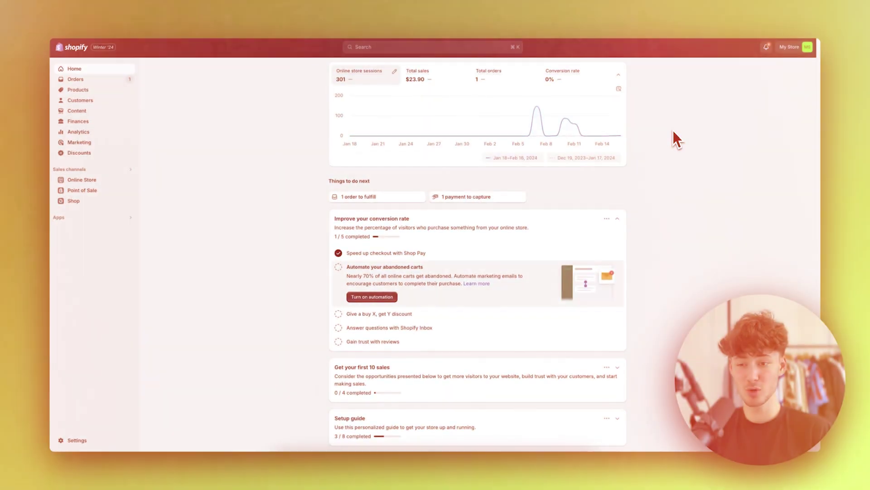
{"action": "scroll", "coordinate": [673, 130], "scroll_direction": "down", "scroll_amount": 3}
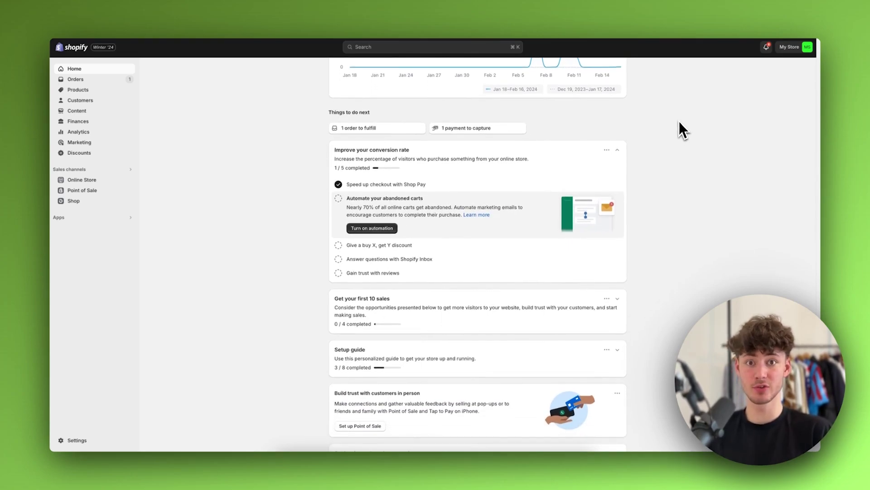
{"action": "scroll", "coordinate": [686, 126], "scroll_direction": "down", "scroll_amount": 1}
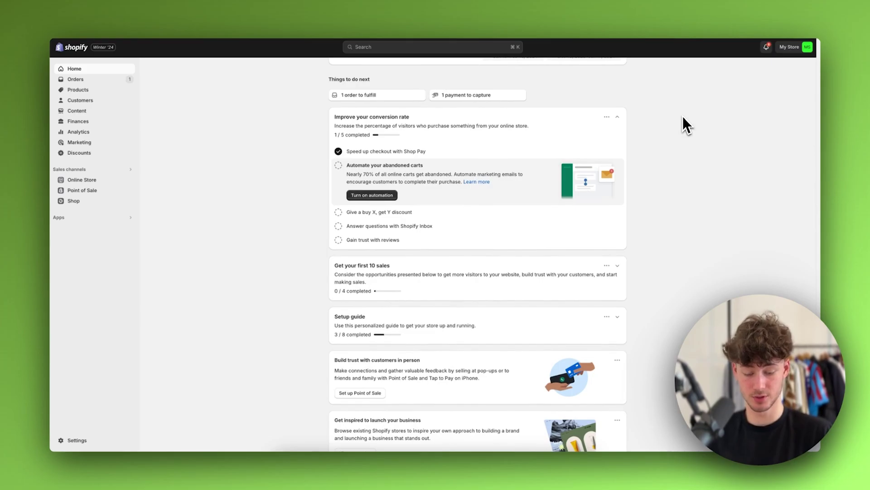
{"action": "scroll", "coordinate": [683, 116], "scroll_direction": "up", "scroll_amount": 5}
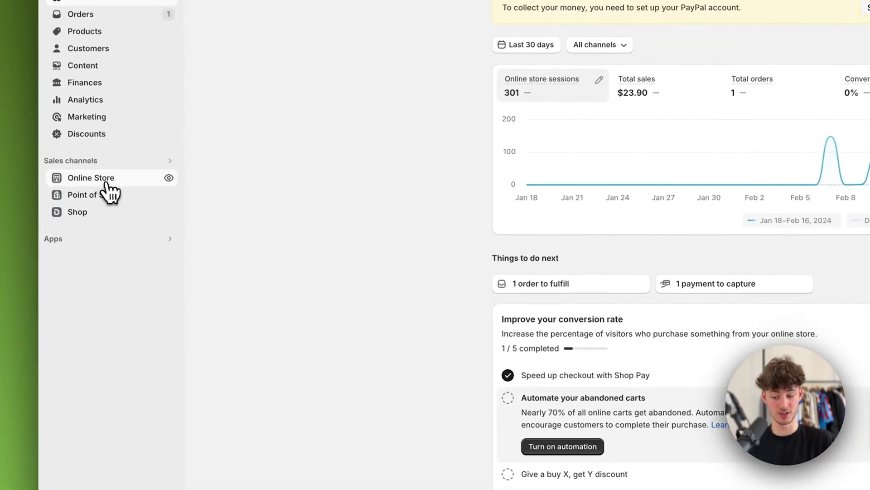
Create a new online store page and title it "Size Chart T-Shirt"
{"action": "left_click", "coordinate": [92, 180]}
{"action": "left_click", "coordinate": [111, 232]}
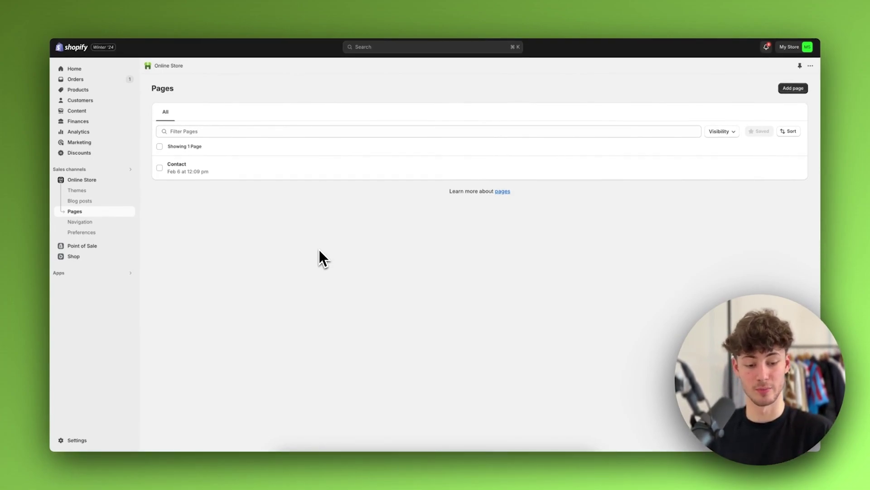
{"action": "left_click", "coordinate": [793, 88]}
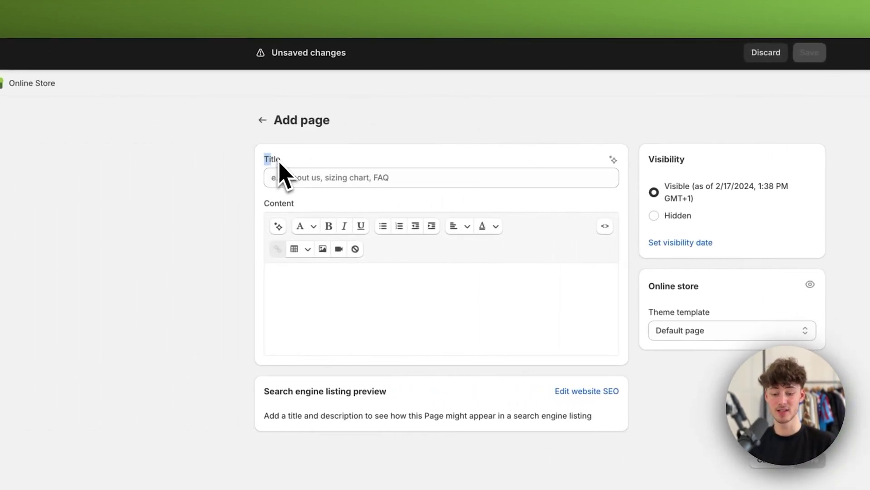
{"action": "left_click", "coordinate": [289, 172]}
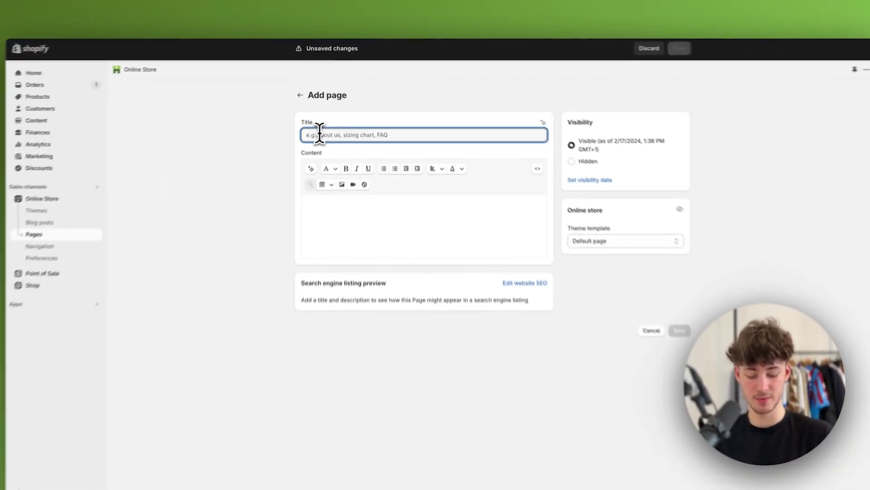
{"action": "type", "text": "Size"}
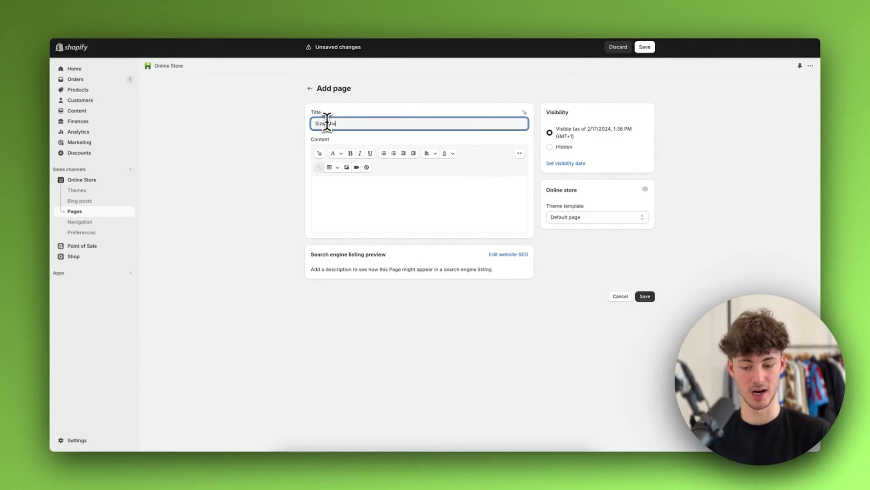
{"action": "type", "text": " Chart T-Shirt"}
{"action": "left_click", "coordinate": [465, 219]}
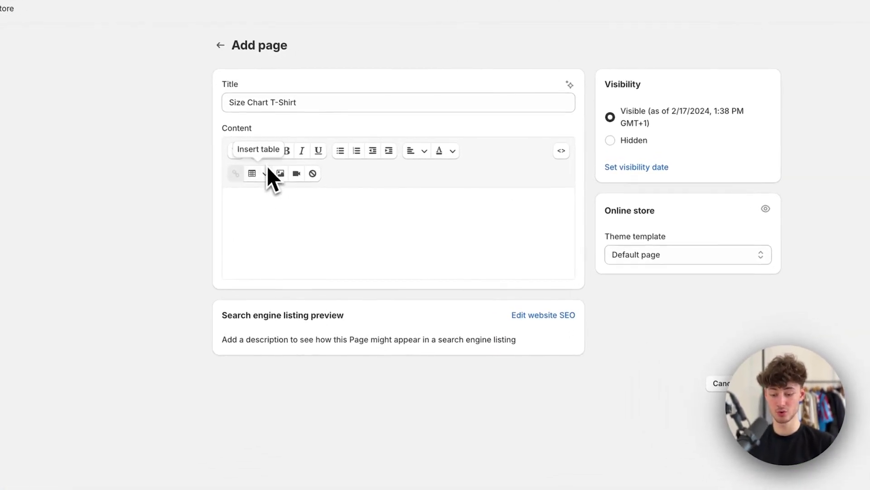
Insert a table in the page content and extend it to three rows and two columns
{"action": "left_click", "coordinate": [265, 172]}
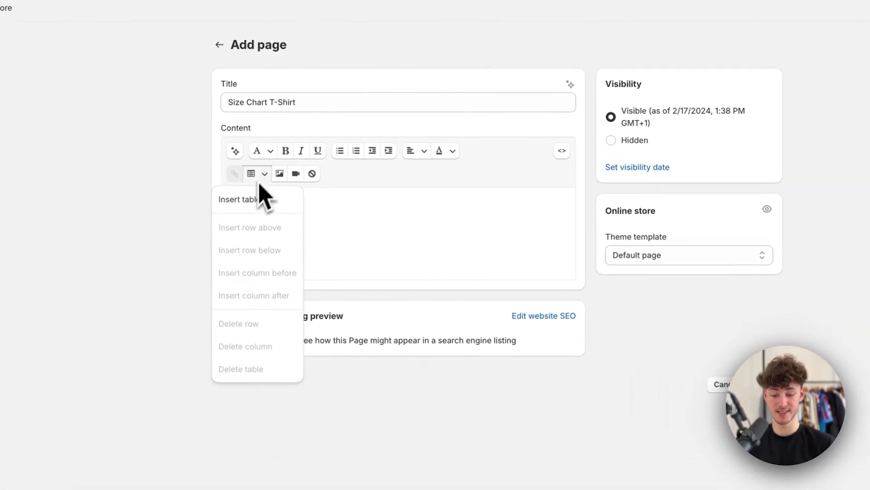
{"action": "left_click", "coordinate": [249, 199]}
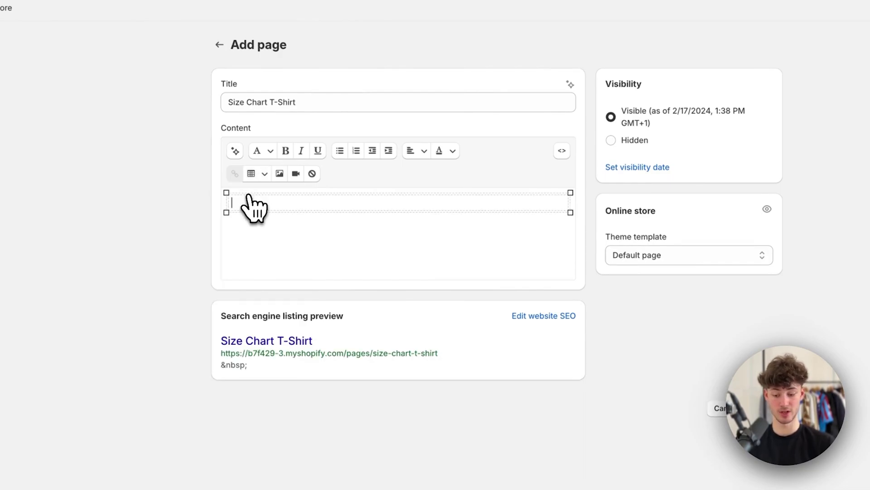
{"action": "left_click", "coordinate": [264, 174]}
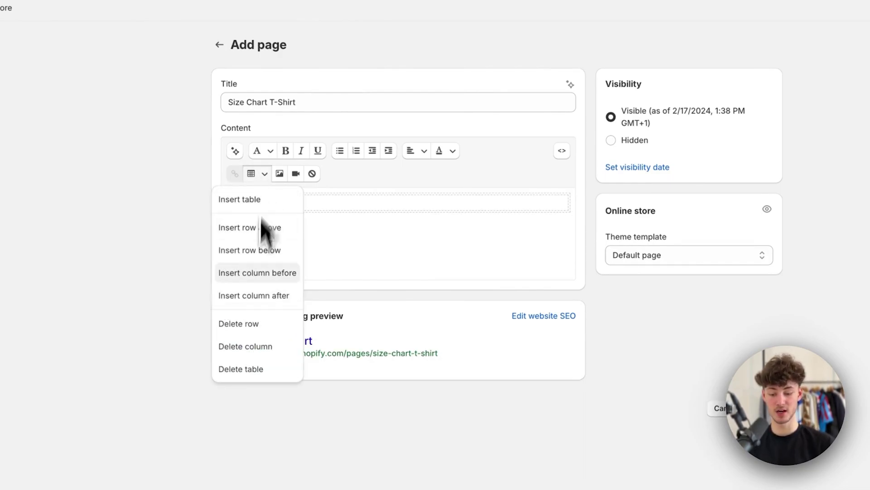
{"action": "left_click", "coordinate": [261, 249]}
{"action": "left_click", "coordinate": [267, 176]}
{"action": "left_click", "coordinate": [271, 250]}
{"action": "left_click", "coordinate": [265, 175]}
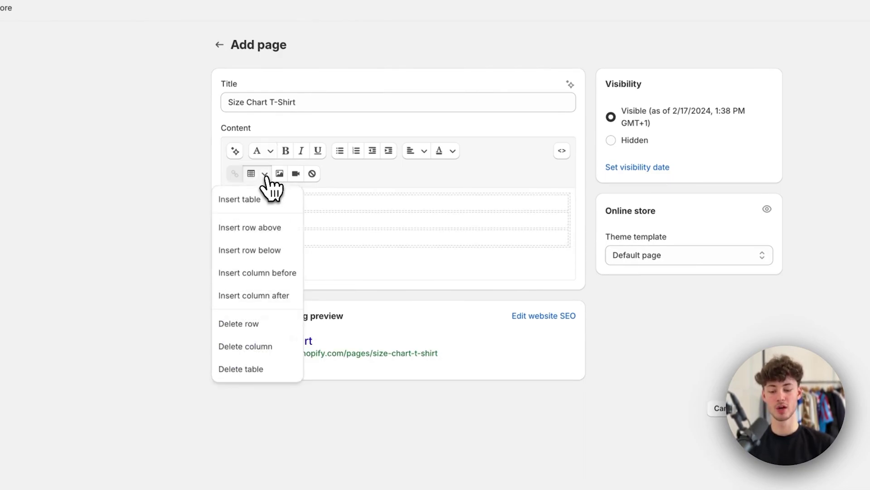
{"action": "left_click", "coordinate": [272, 272]}
Fill the table with Size, Small and Medium beside Waist, 124 and 423, and narrow the first column
{"action": "left_click", "coordinate": [281, 204]}
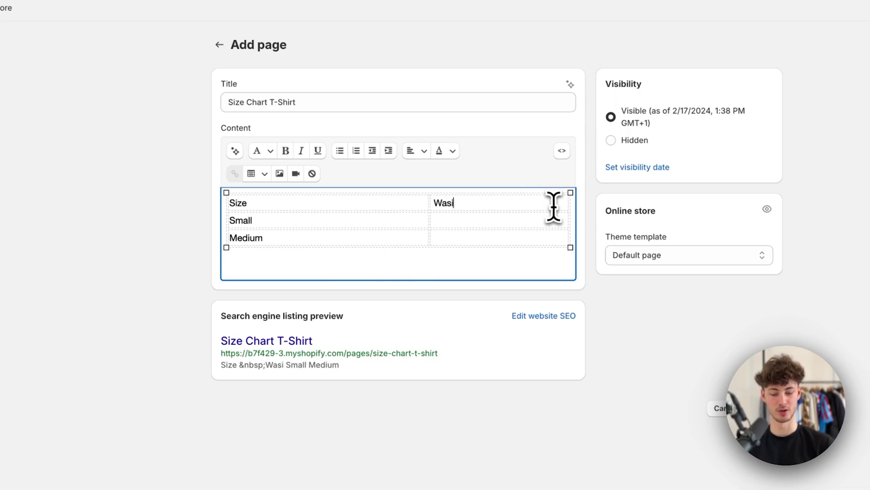
{"action": "type", "text": "t"}
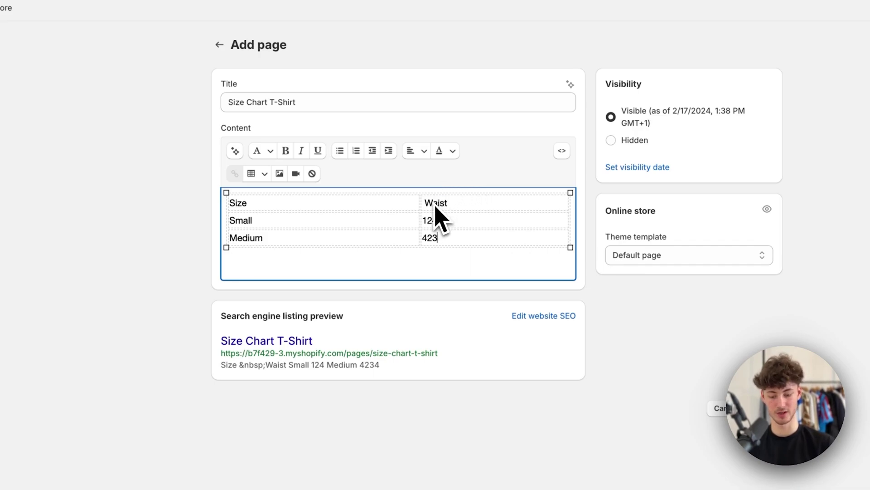
{"action": "left_click_drag", "start_coordinate": [420, 204], "coordinate": [299, 198]}
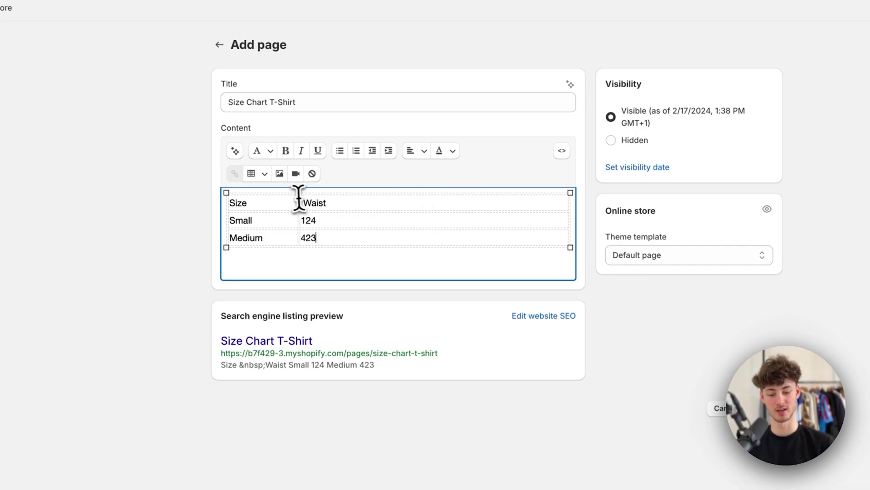
Add an empty third column after the Waist column of the size table
{"action": "left_click", "coordinate": [265, 174]}
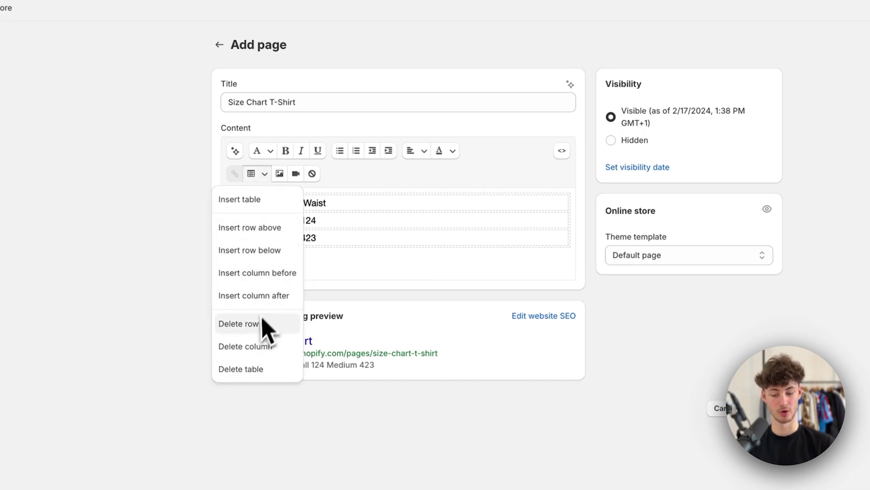
{"action": "left_click", "coordinate": [291, 295]}
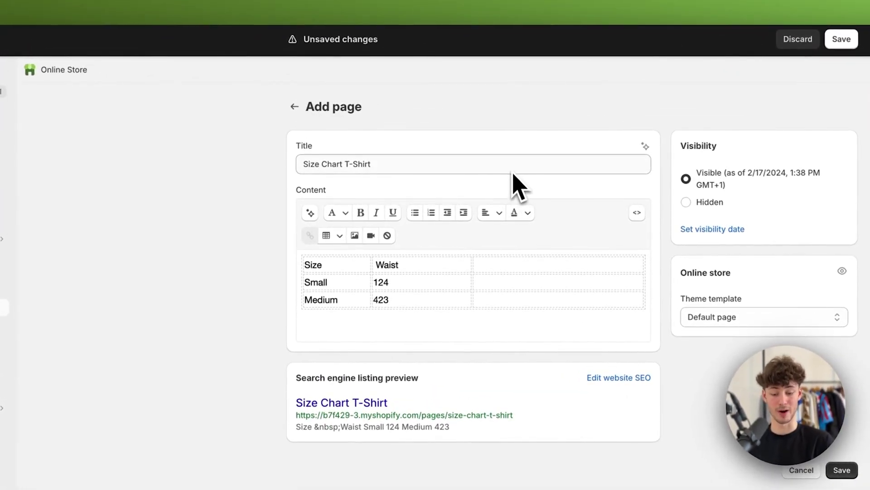
{"action": "left_click_drag", "start_coordinate": [400, 318], "coordinate": [340, 287]}
{"action": "left_click", "coordinate": [393, 311]}
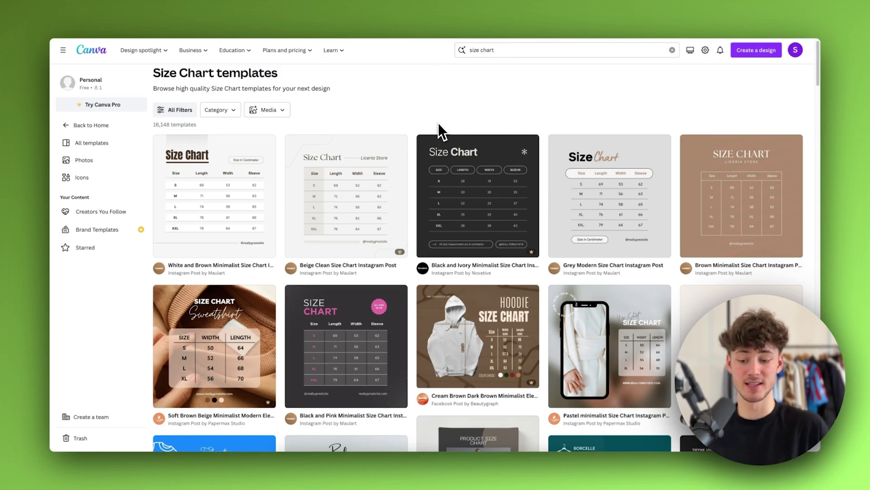
In Canva's size chart templates, open the Grey Modern Size Chart Instagram Post template for customisation
{"action": "scroll", "coordinate": [439, 124], "scroll_direction": "down", "scroll_amount": 1}
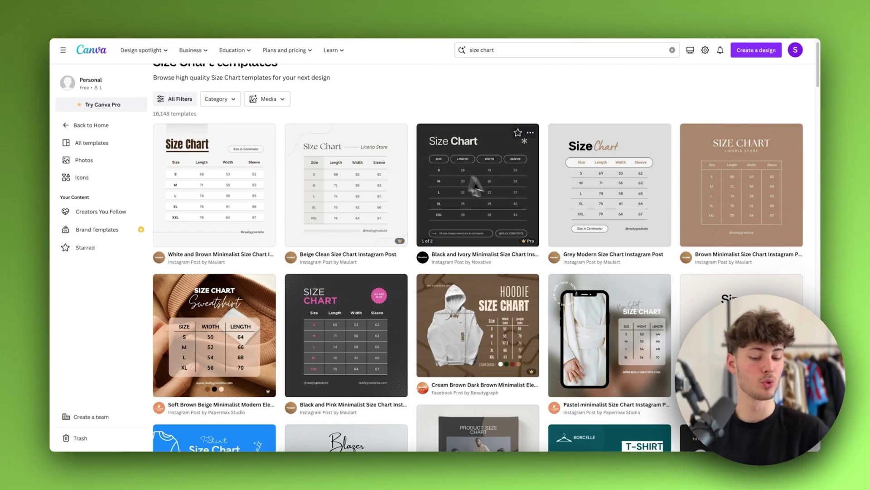
{"action": "scroll", "coordinate": [480, 185], "scroll_direction": "down", "scroll_amount": 3}
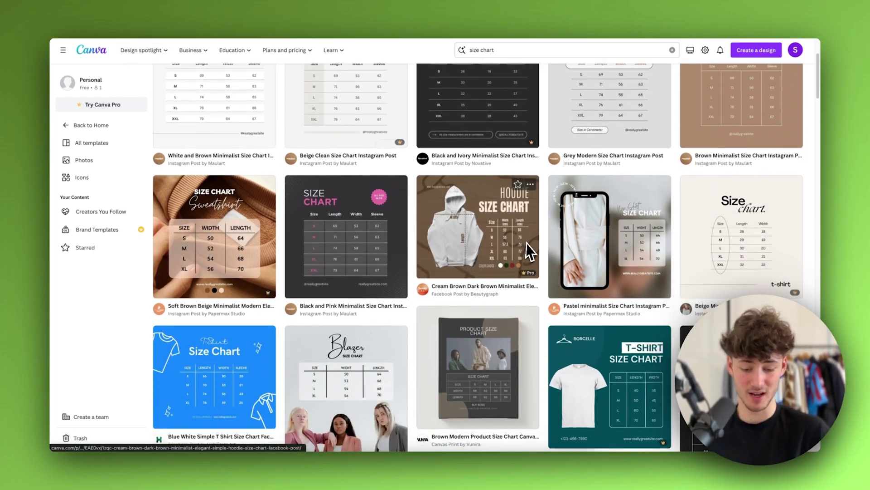
{"action": "scroll", "coordinate": [527, 243], "scroll_direction": "down", "scroll_amount": 3}
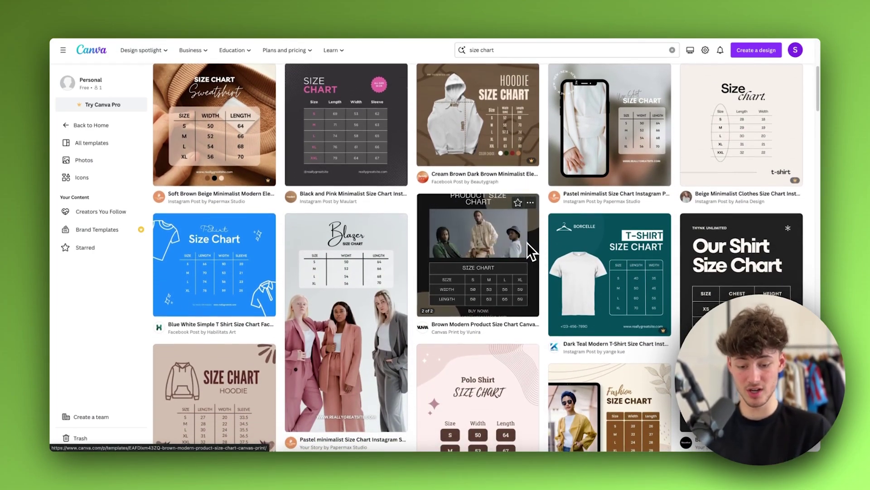
{"action": "scroll", "coordinate": [568, 391], "scroll_direction": "down", "scroll_amount": 2}
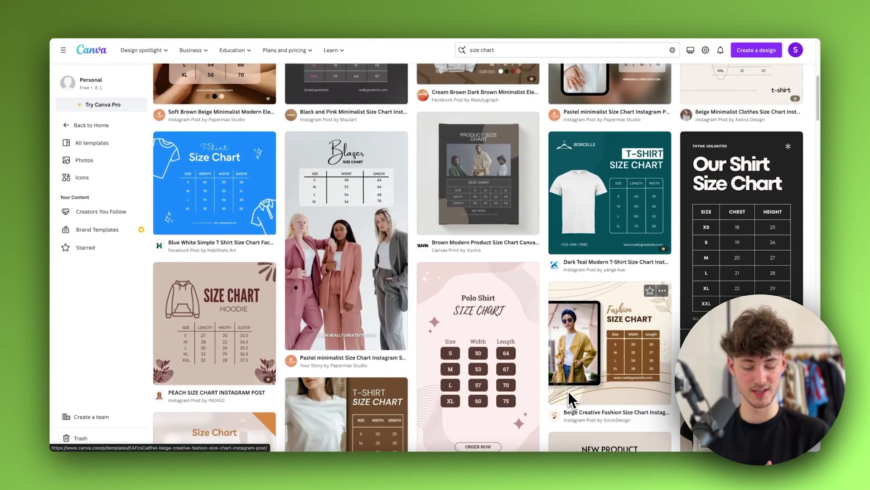
{"action": "scroll", "coordinate": [568, 395], "scroll_direction": "down", "scroll_amount": 8}
{"action": "scroll", "coordinate": [568, 395], "scroll_direction": "up", "scroll_amount": 20}
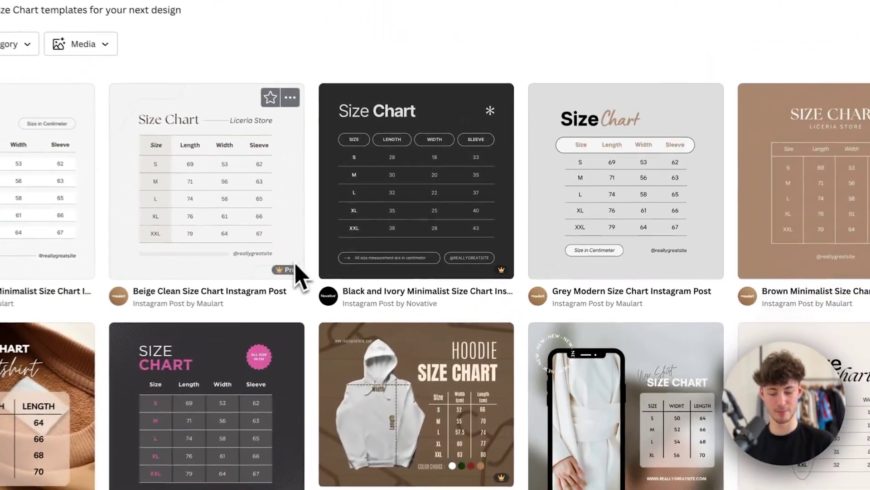
{"action": "mouse_move", "coordinate": [397, 284]}
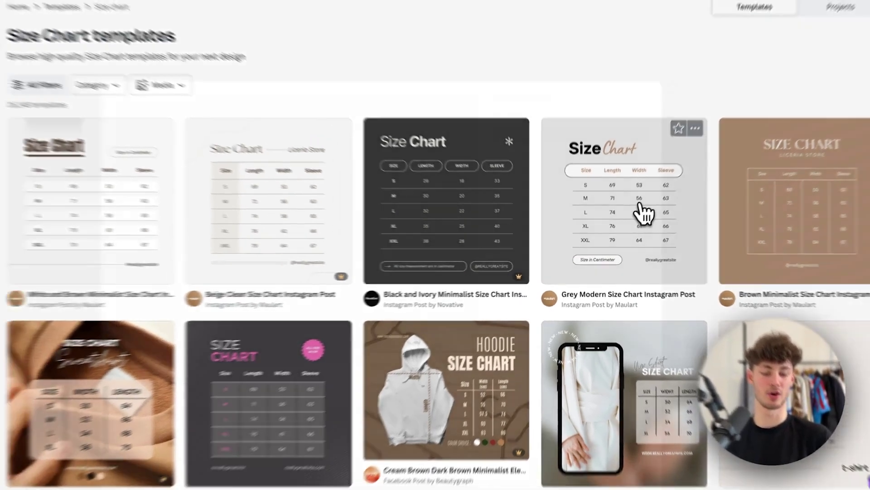
{"action": "left_click", "coordinate": [653, 193]}
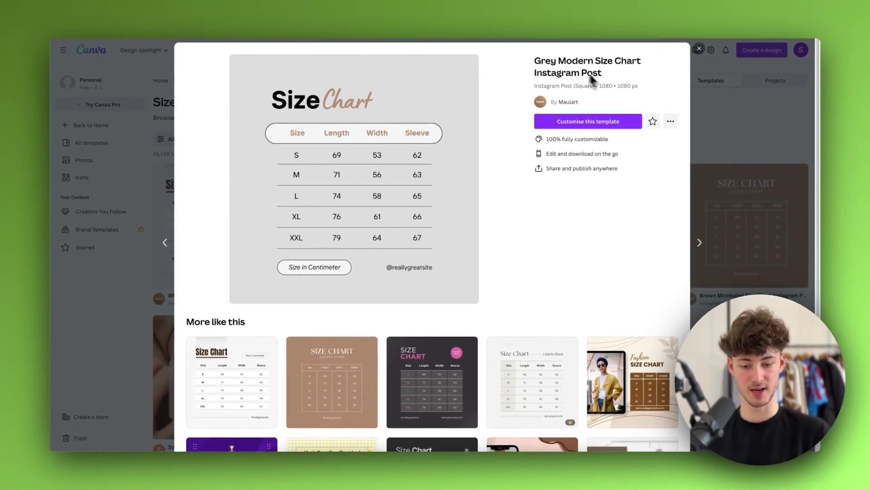
{"action": "left_click", "coordinate": [580, 122]}
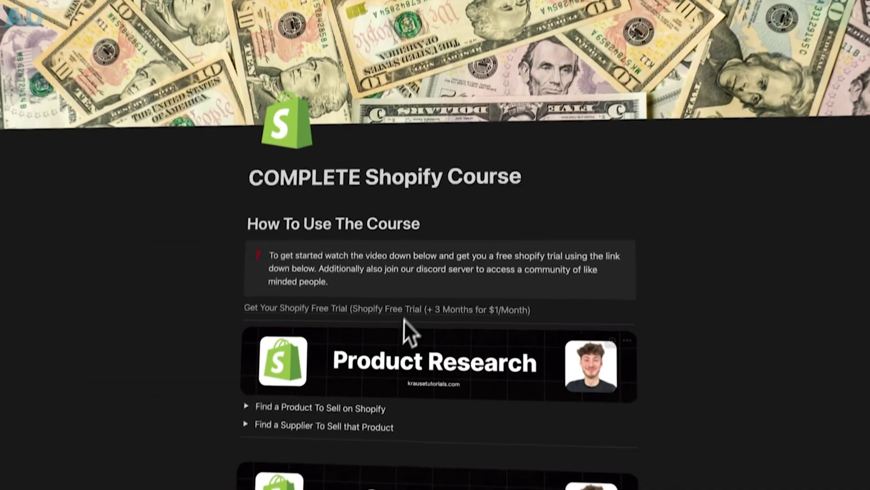
{"action": "scroll", "coordinate": [392, 433], "scroll_direction": "down", "scroll_amount": 3}
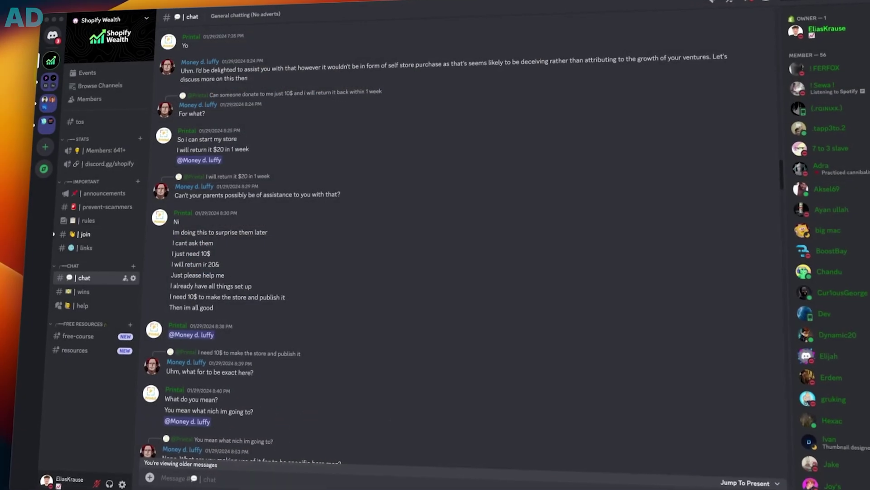
{"action": "scroll", "coordinate": [408, 249], "scroll_direction": "down", "scroll_amount": 20}
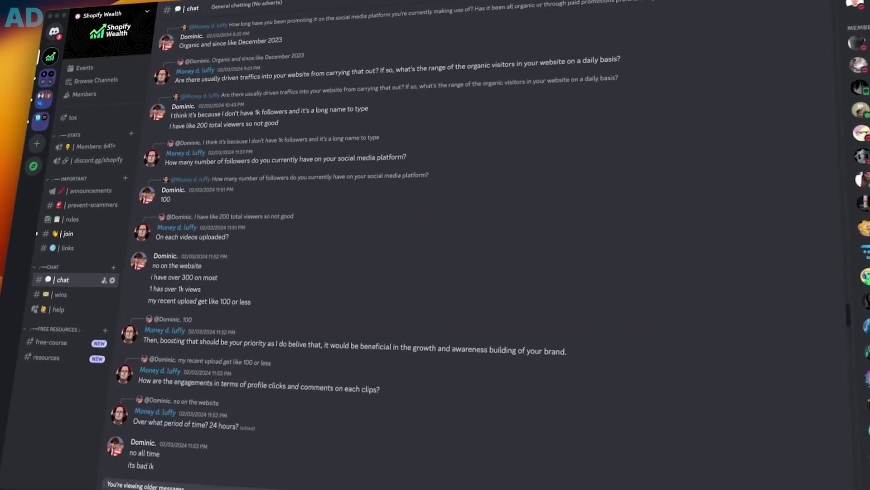
{"action": "scroll", "coordinate": [408, 249], "scroll_direction": "down", "scroll_amount": 10}
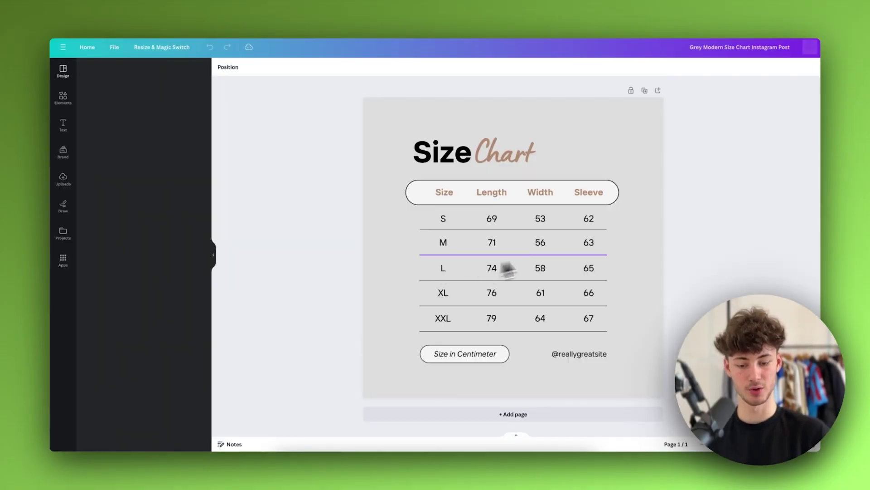
Move the script word "Chart" away from the heading and change the bold "Size" text to "Size Chart T-Shirt"
{"action": "left_click_drag", "start_coordinate": [515, 154], "coordinate": [606, 154]}
{"action": "left_click", "coordinate": [447, 150]}
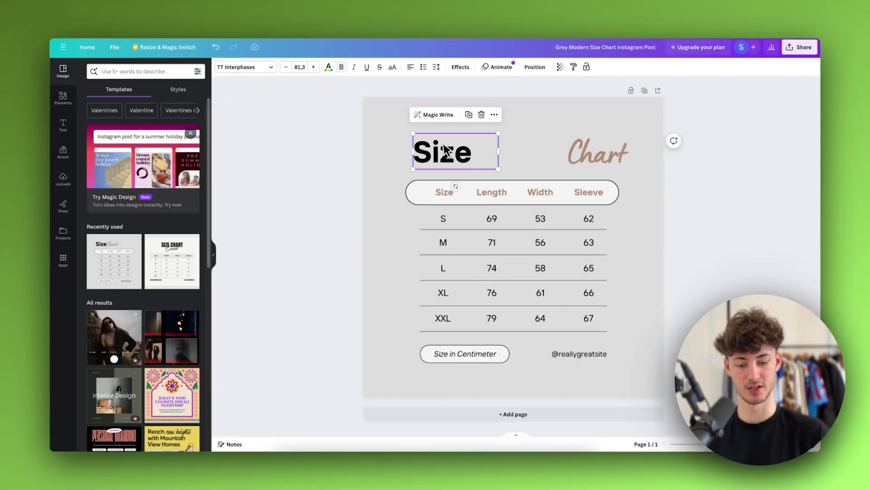
{"action": "double_click", "coordinate": [445, 150]}
{"action": "type", "text": "Size"}
{"action": "key", "text": "Return"}
{"action": "type", "text": "Chart"}
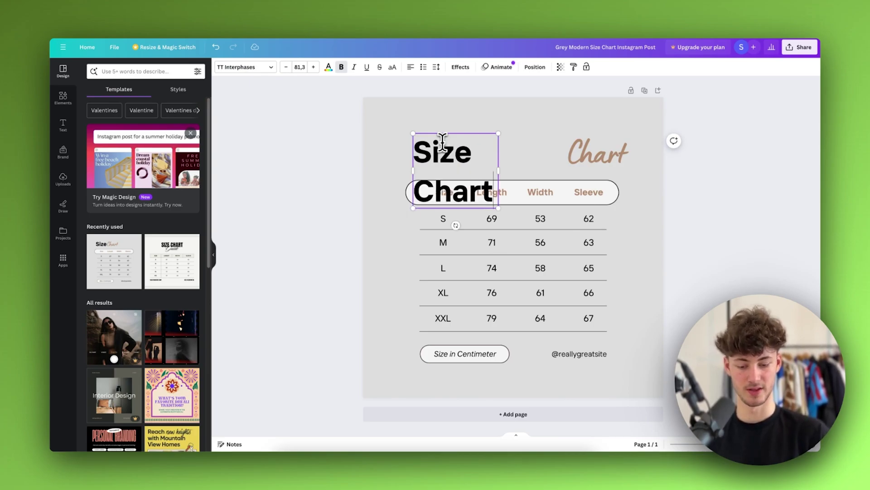
{"action": "type", "text": " T-Shirt"}
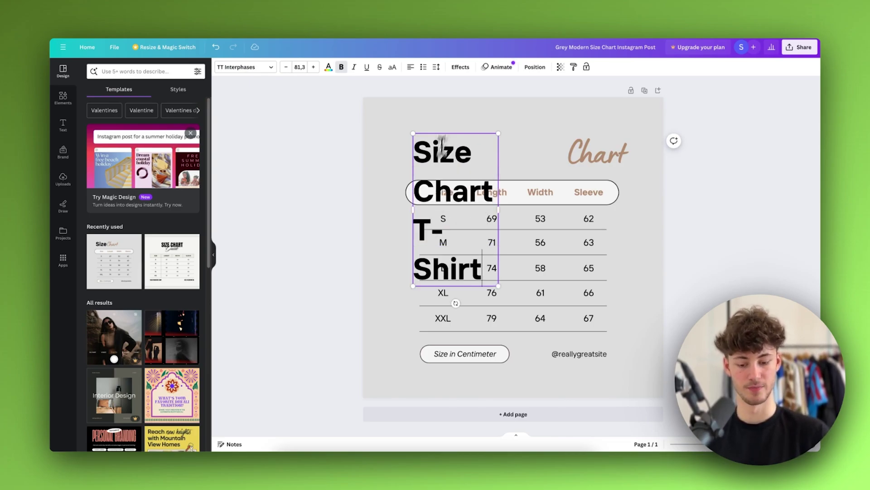
Move the script word "Chart" down over the table and widen the title's text box to fit the title on two lines
{"action": "left_click_drag", "start_coordinate": [592, 144], "coordinate": [565, 262]}
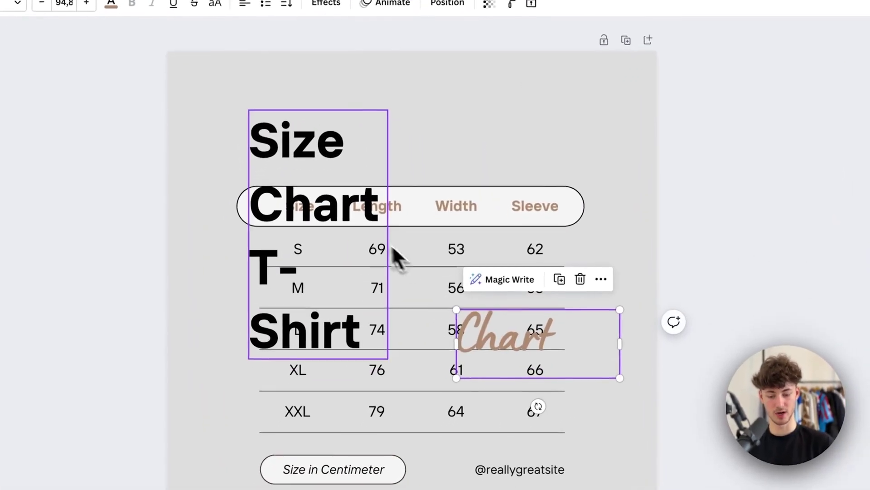
{"action": "left_click", "coordinate": [383, 229]}
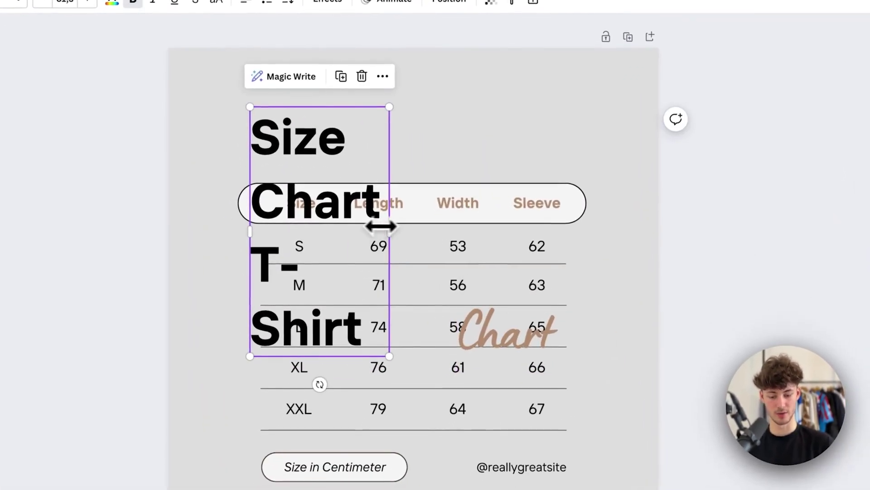
{"action": "left_click_drag", "start_coordinate": [381, 226], "coordinate": [630, 192]}
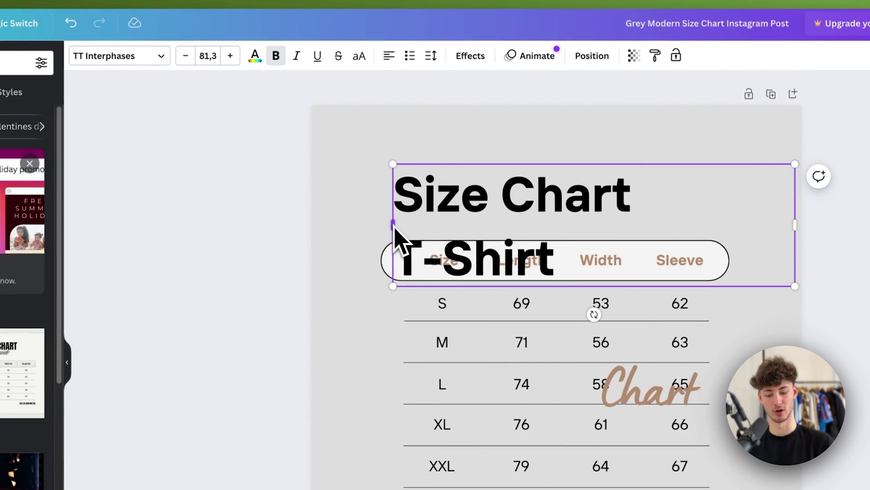
Move the bold title up above the table's header row and resize its text box to fit the two lines closely
{"action": "left_click_drag", "start_coordinate": [393, 226], "coordinate": [265, 225]}
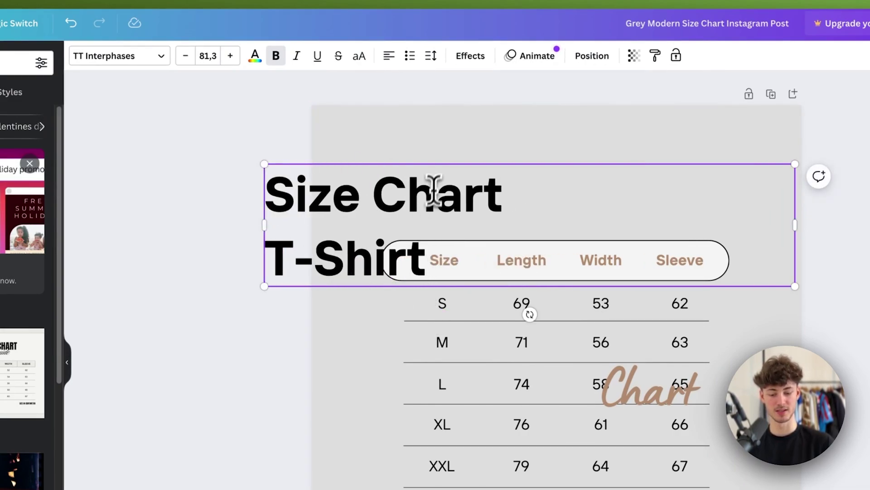
{"action": "key", "text": "Escape"}
{"action": "left_click_drag", "start_coordinate": [304, 181], "coordinate": [427, 141]}
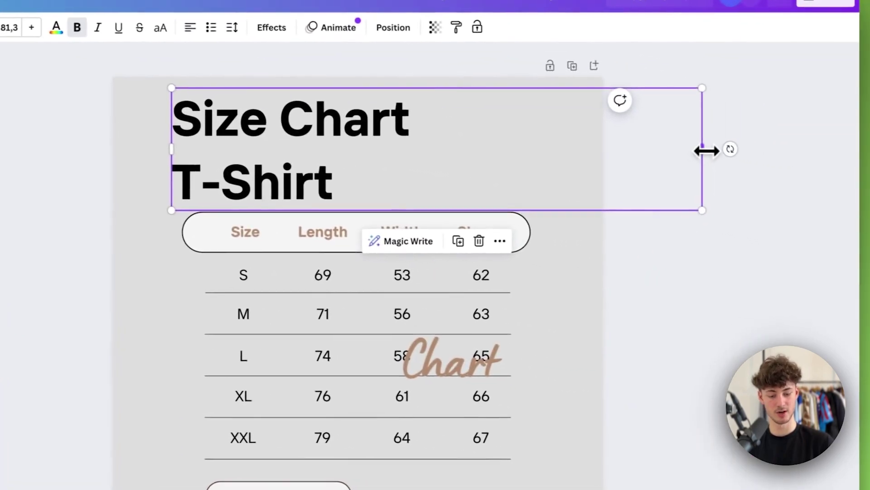
{"action": "left_click_drag", "start_coordinate": [754, 156], "coordinate": [418, 148]}
Move the script word "Chart" up beside the title's second line and replace its text with "T-Shirt"
{"action": "left_click_drag", "start_coordinate": [467, 356], "coordinate": [444, 174]}
{"action": "double_click", "coordinate": [442, 174]}
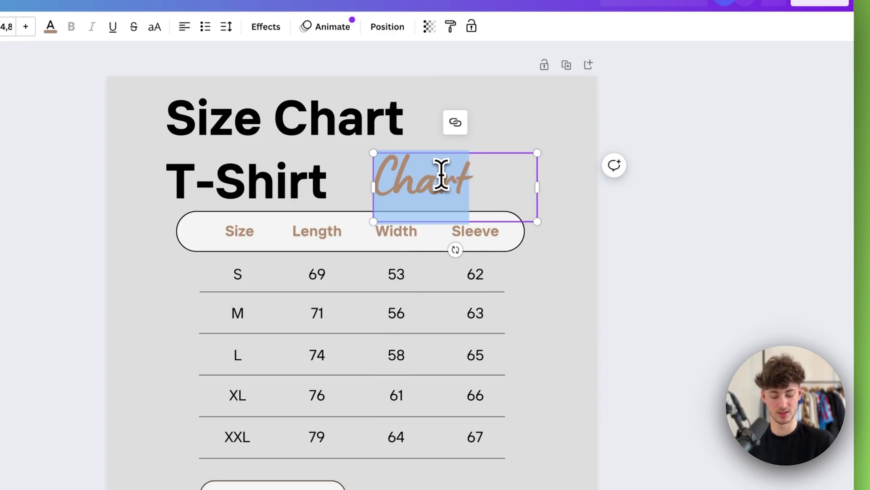
{"action": "type", "text": "T-Shi"}
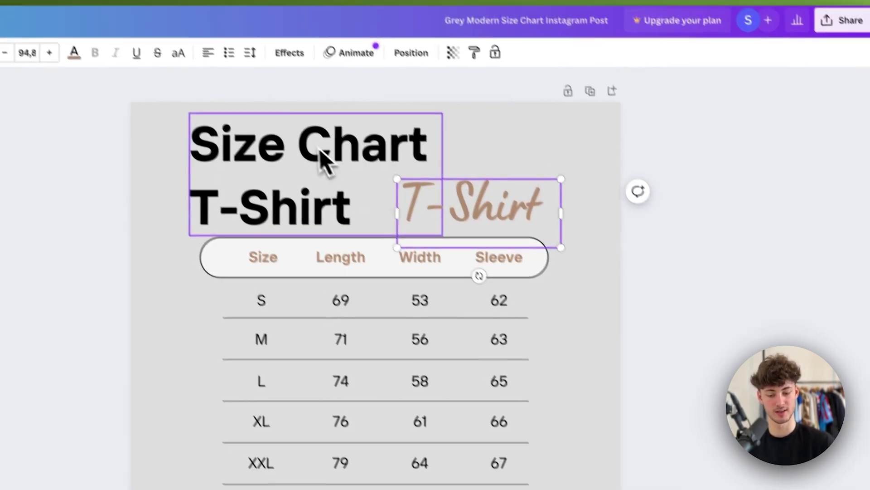
Shorten the bold title to "Size Chart" by removing its "T-Shirt" line
{"action": "left_click", "coordinate": [279, 154]}
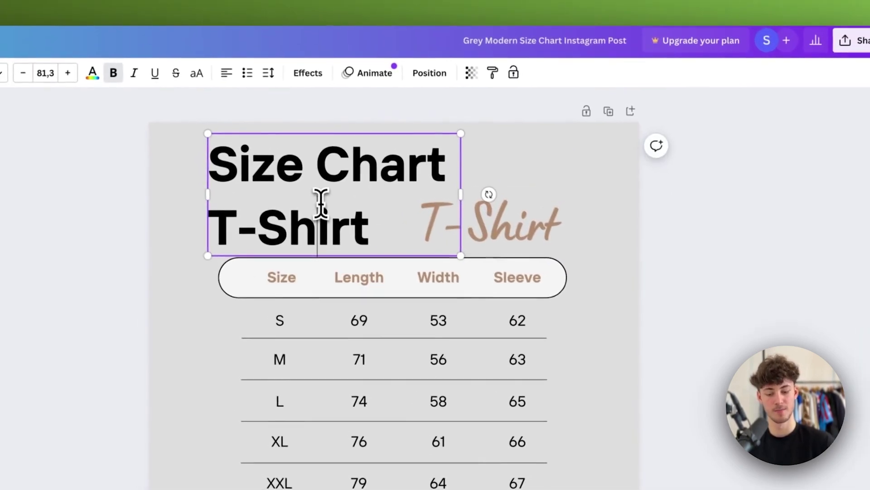
{"action": "double_click", "coordinate": [281, 177]}
{"action": "key", "text": "BackSpace"}
{"action": "key", "text": "BackSpace"}
{"action": "key", "text": "BackSpace"}
{"action": "key", "text": "BackSpace"}
{"action": "key", "text": "BackSpace"}
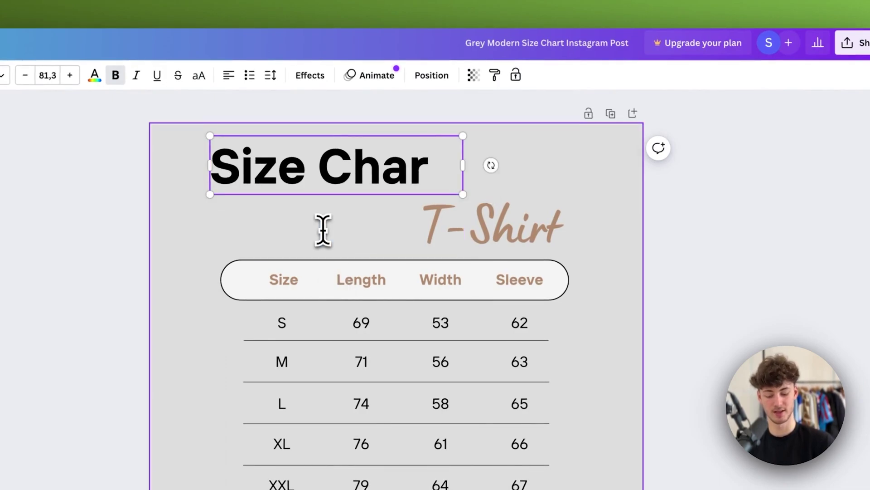
{"action": "type", "text": "t"}
{"action": "key", "text": "Escape"}
Arrange the heading with the bold "Size Chart" above the table and the script "T-Shirt" just below its right end
{"action": "left_click_drag", "start_coordinate": [320, 189], "coordinate": [329, 222]}
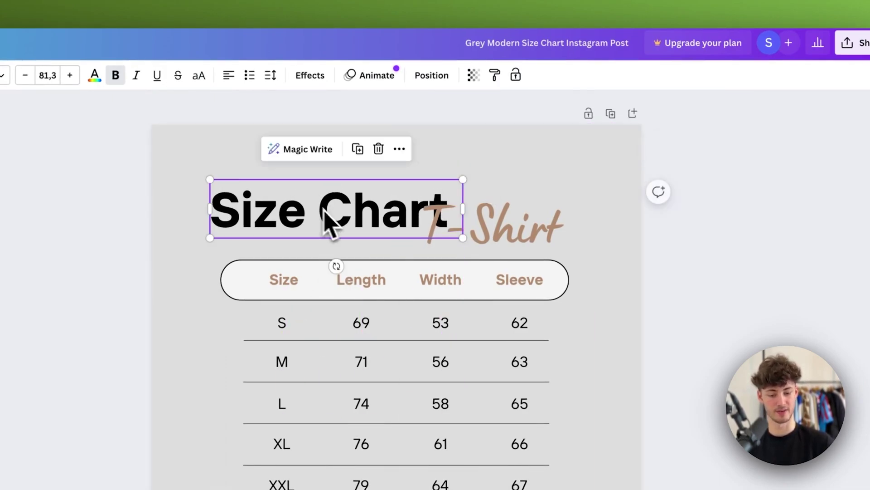
{"action": "left_click", "coordinate": [507, 258]}
{"action": "left_click_drag", "start_coordinate": [508, 259], "coordinate": [523, 184]}
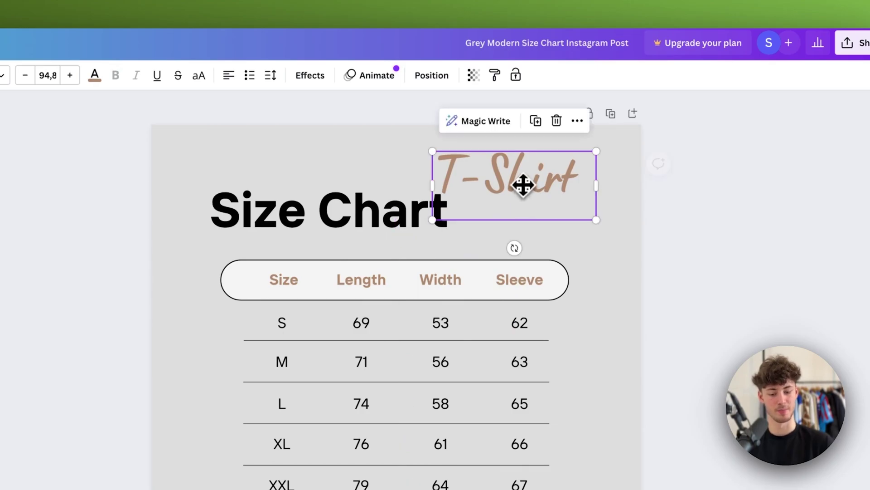
{"action": "left_click", "coordinate": [629, 194]}
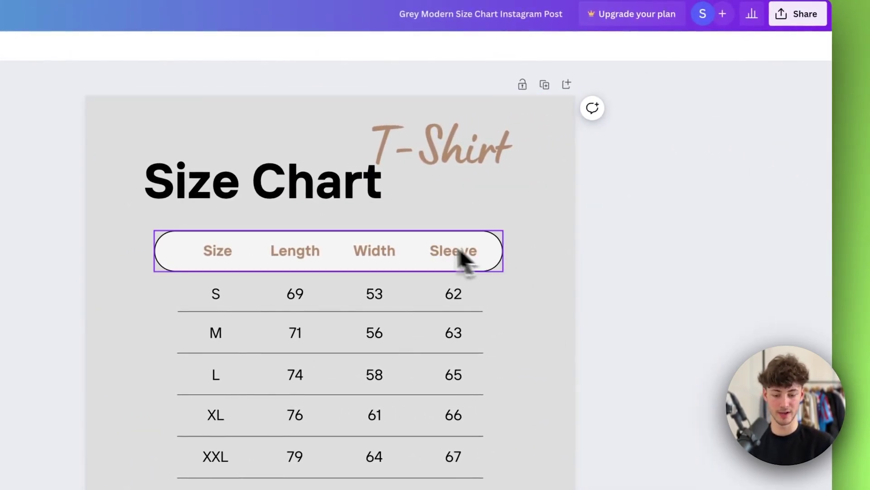
{"action": "left_click_drag", "start_coordinate": [338, 204], "coordinate": [339, 179]}
{"action": "left_click", "coordinate": [435, 164]}
{"action": "left_click_drag", "start_coordinate": [435, 164], "coordinate": [443, 217]}
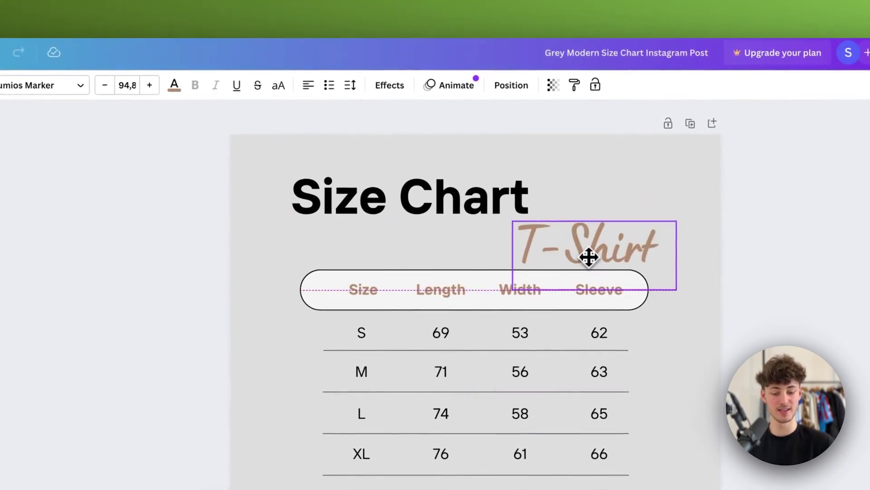
{"action": "left_click_drag", "start_coordinate": [589, 257], "coordinate": [617, 251]}
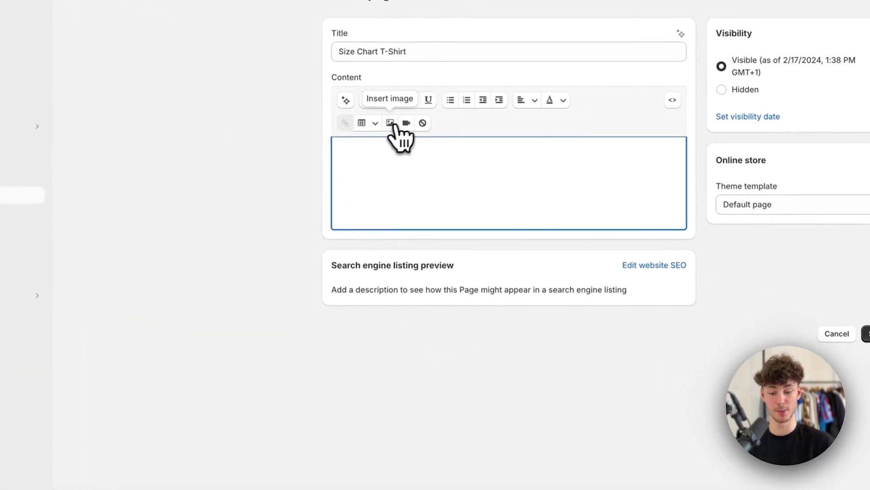
In the Shopify page editor, insert the uploaded T-Shirts size chart image into the content at Banner image (600px) size
{"action": "left_click", "coordinate": [393, 124]}
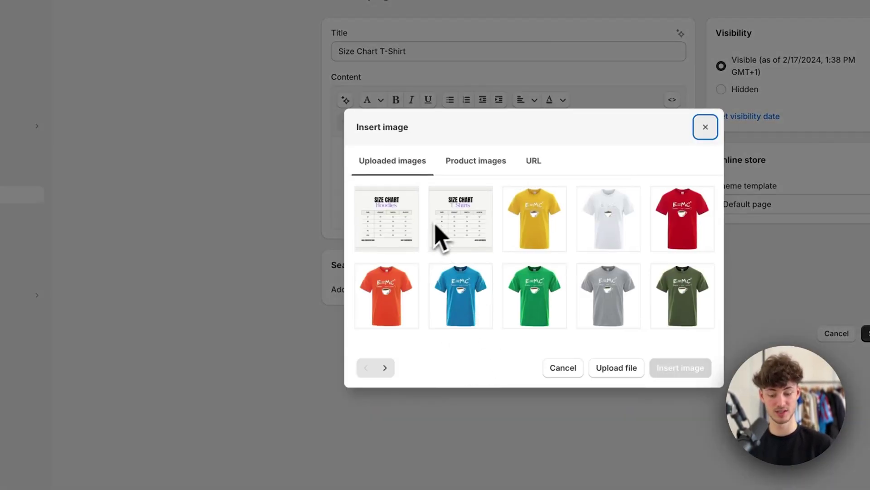
{"action": "left_click", "coordinate": [474, 224]}
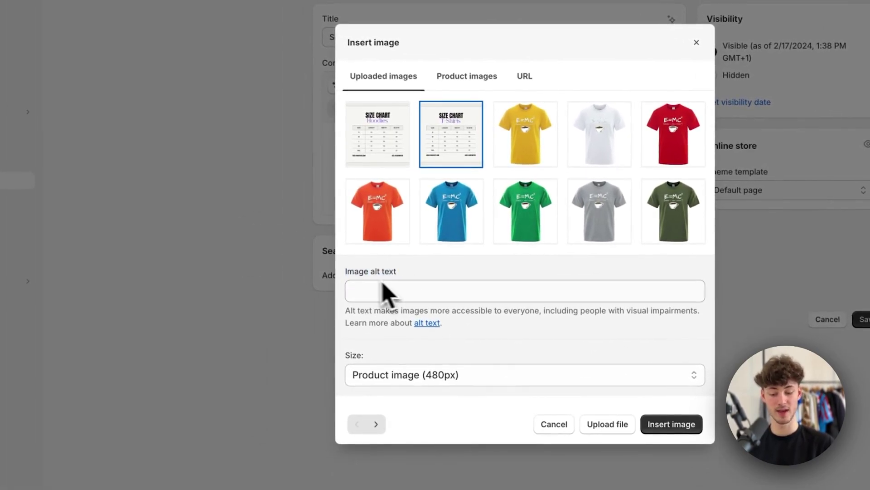
{"action": "left_click", "coordinate": [370, 277]}
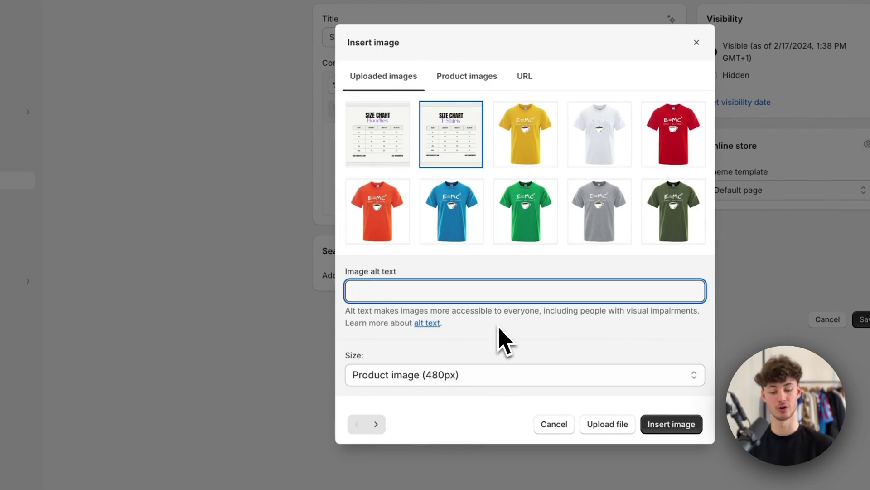
{"action": "left_click", "coordinate": [353, 358]}
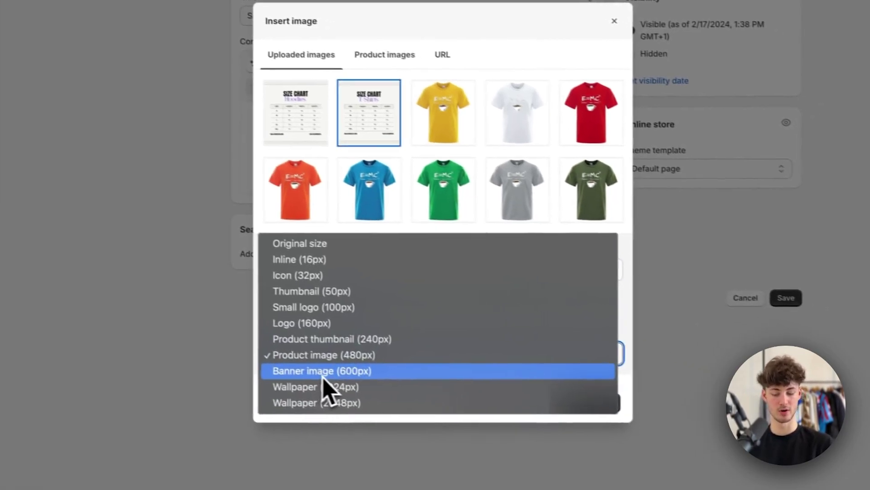
{"action": "left_click", "coordinate": [298, 372]}
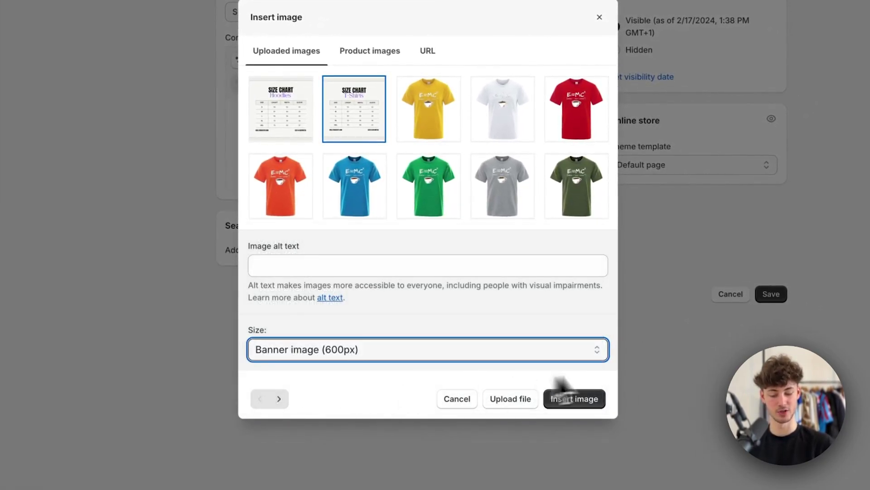
{"action": "left_click", "coordinate": [580, 399]}
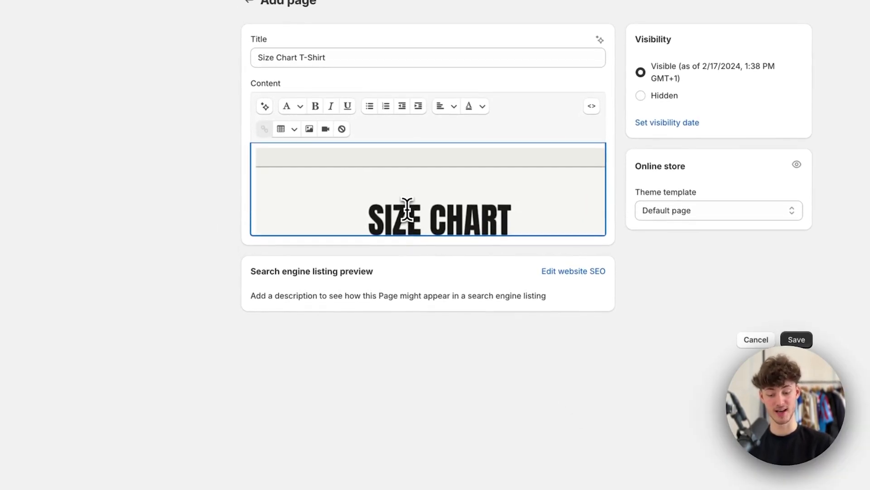
Add a blank line above and below the size chart image, save the page and return to the pages list
{"action": "scroll", "coordinate": [407, 208], "scroll_direction": "up", "scroll_amount": 1}
{"action": "scroll", "coordinate": [407, 208], "scroll_direction": "down", "scroll_amount": 4}
{"action": "scroll", "coordinate": [407, 209], "scroll_direction": "up", "scroll_amount": 5}
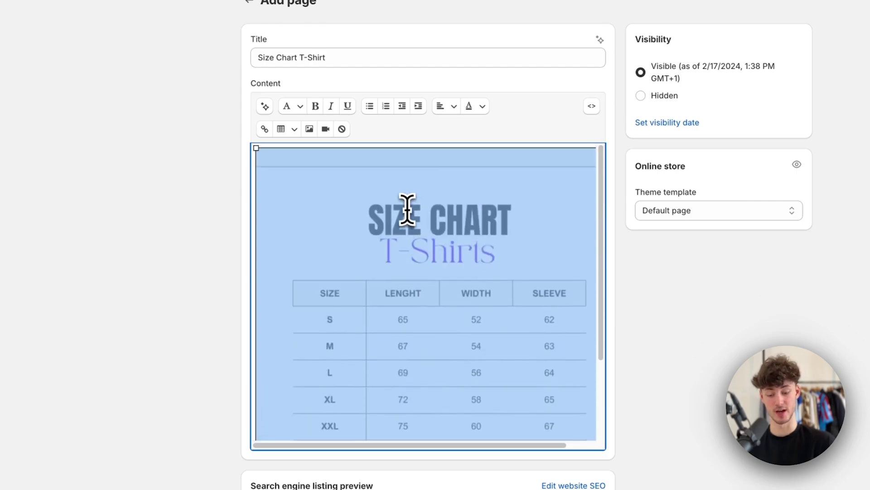
{"action": "left_click", "coordinate": [256, 159]}
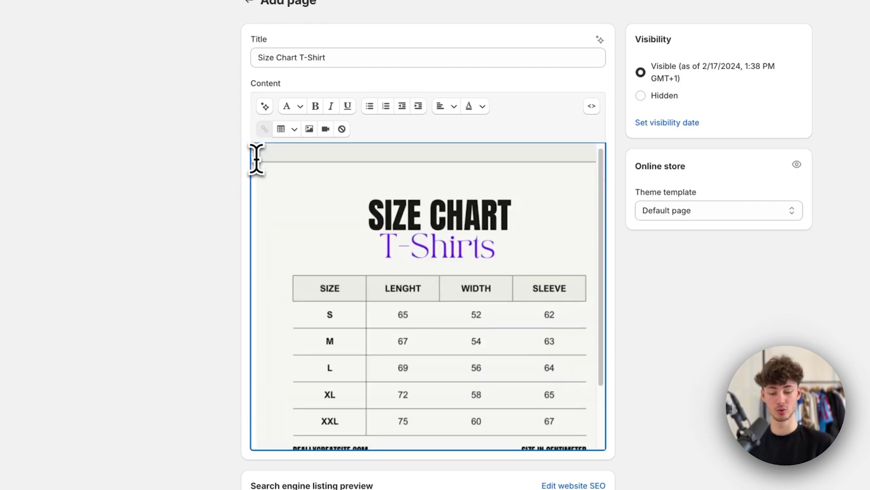
{"action": "key", "text": "Return"}
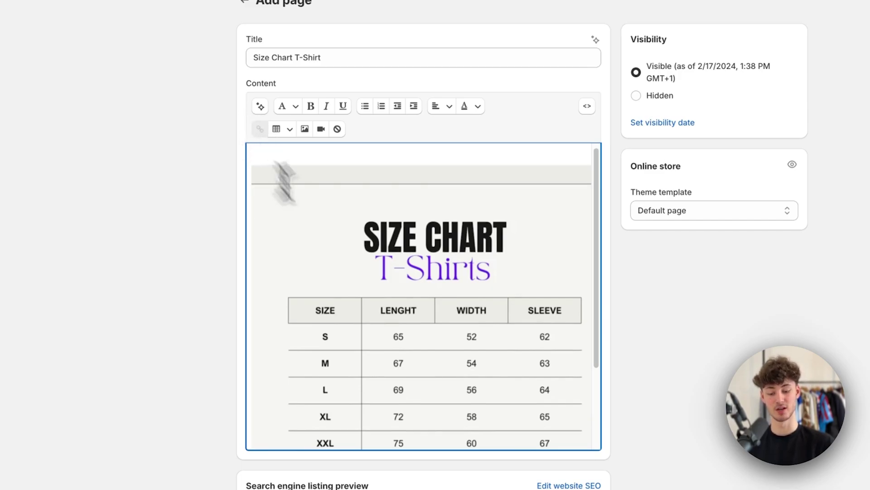
{"action": "scroll", "coordinate": [249, 177], "scroll_direction": "down", "scroll_amount": 1}
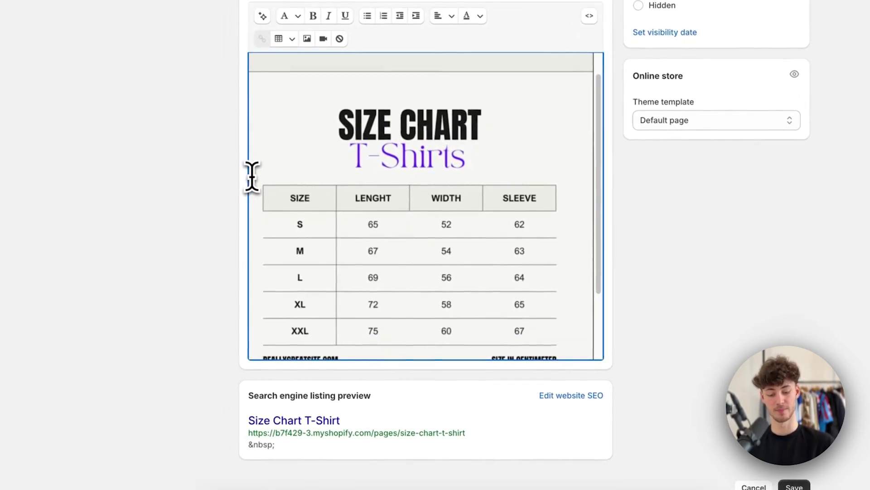
{"action": "scroll", "coordinate": [252, 177], "scroll_direction": "down", "scroll_amount": 2}
{"action": "key", "text": "Return"}
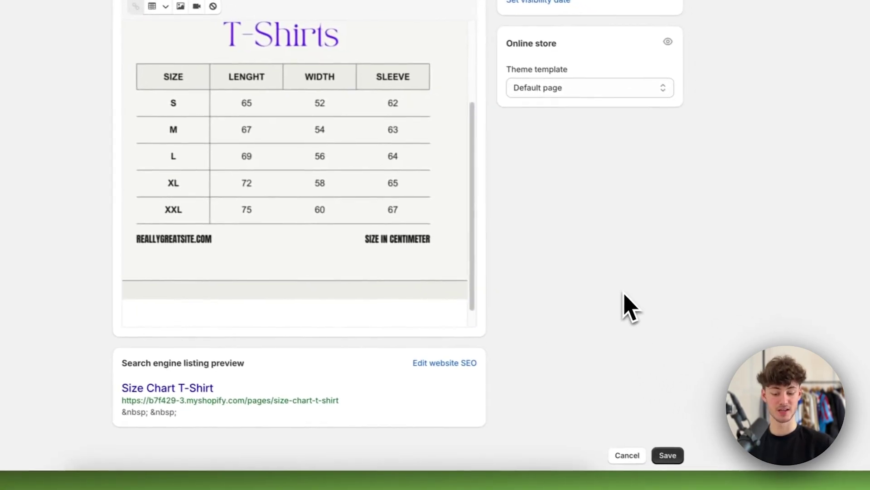
{"action": "scroll", "coordinate": [494, 213], "scroll_direction": "up", "scroll_amount": 2}
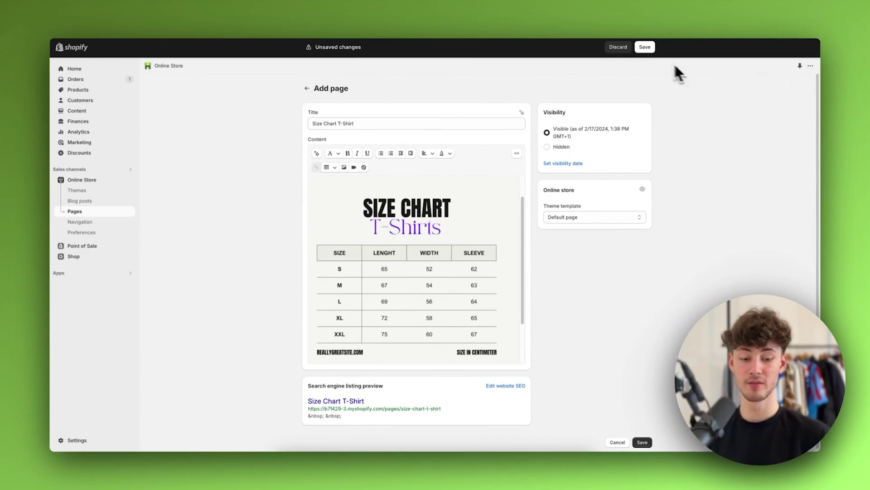
{"action": "left_click", "coordinate": [645, 47]}
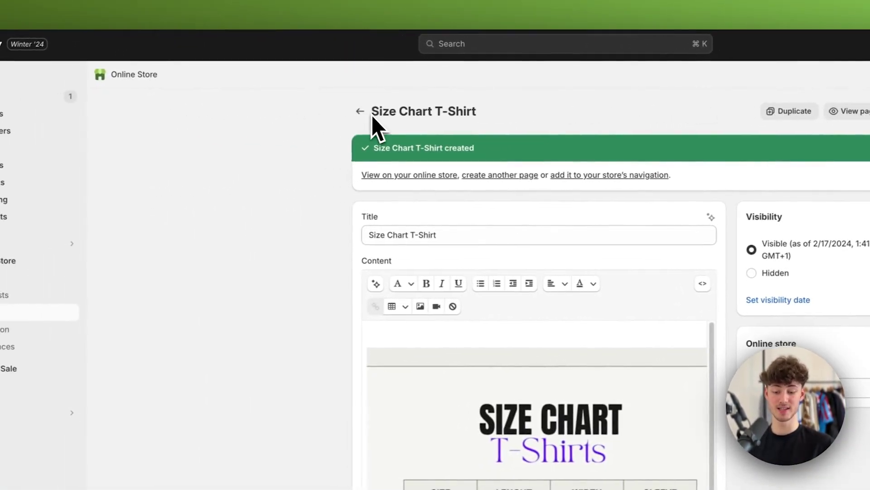
{"action": "left_click", "coordinate": [122, 119]}
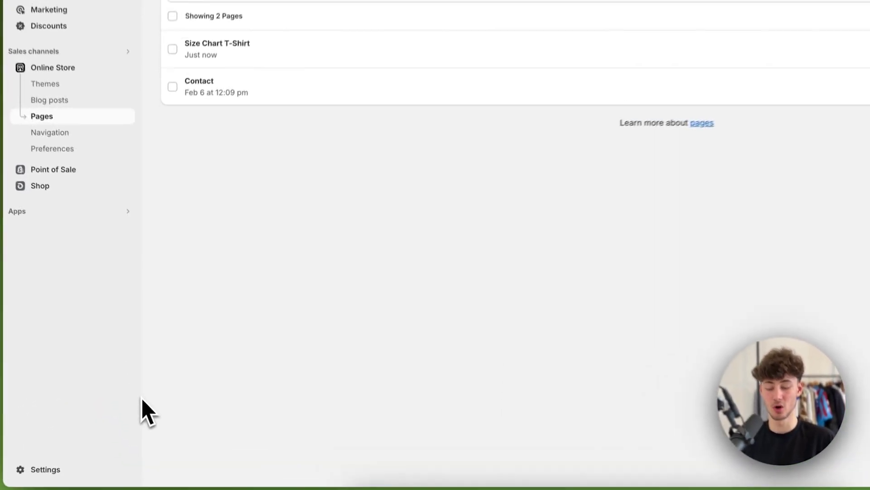
In the store's custom data settings, open the product metafield definitions and start adding a new definition
{"action": "left_click", "coordinate": [63, 477]}
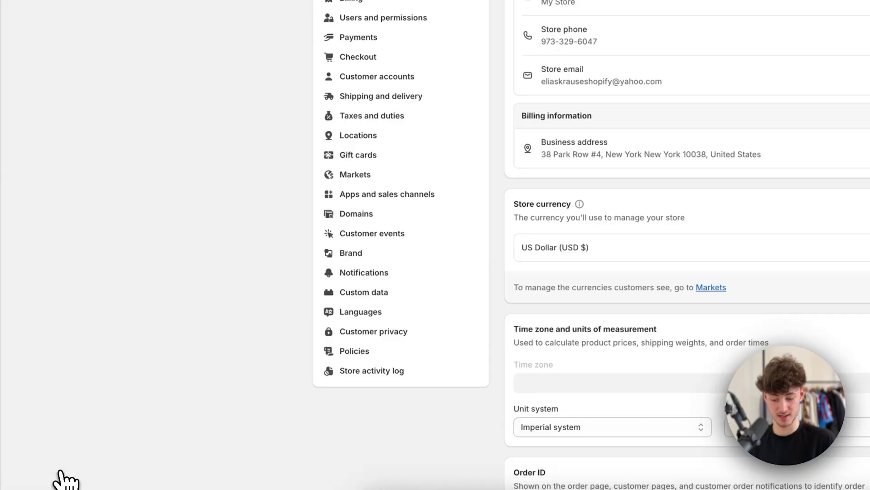
{"action": "left_click", "coordinate": [413, 290]}
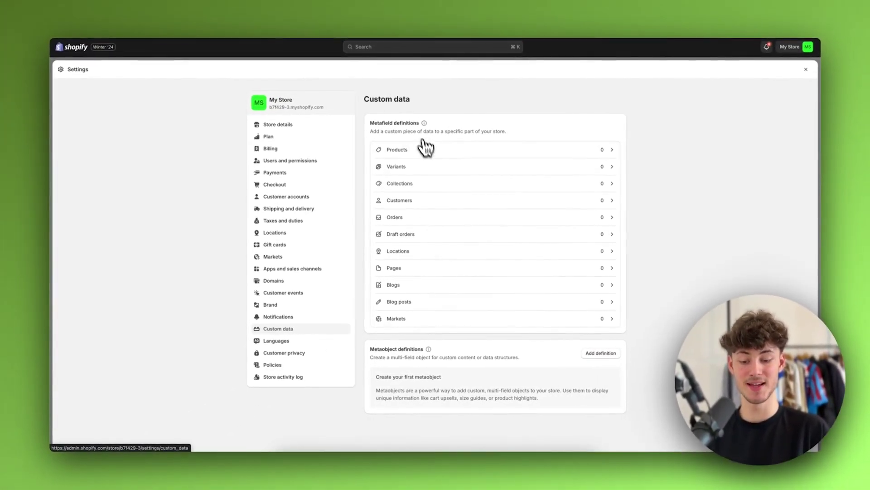
{"action": "left_click", "coordinate": [425, 147]}
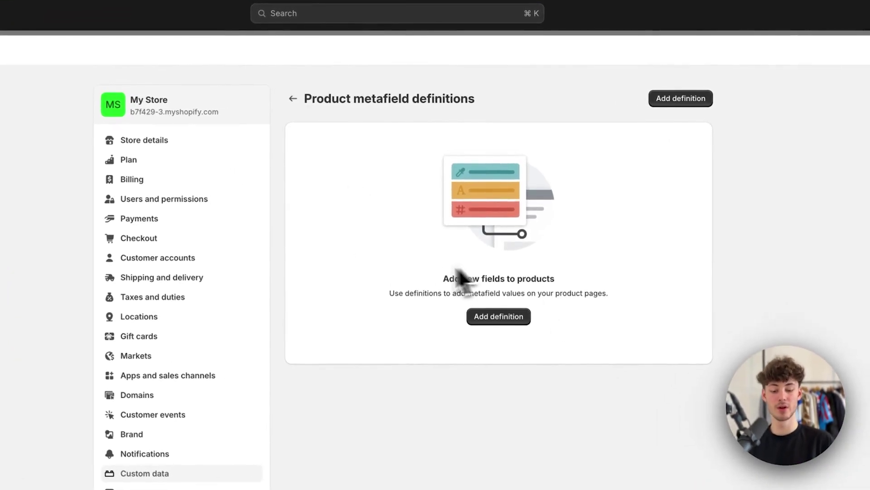
{"action": "left_click_drag", "start_coordinate": [444, 279], "coordinate": [583, 285]}
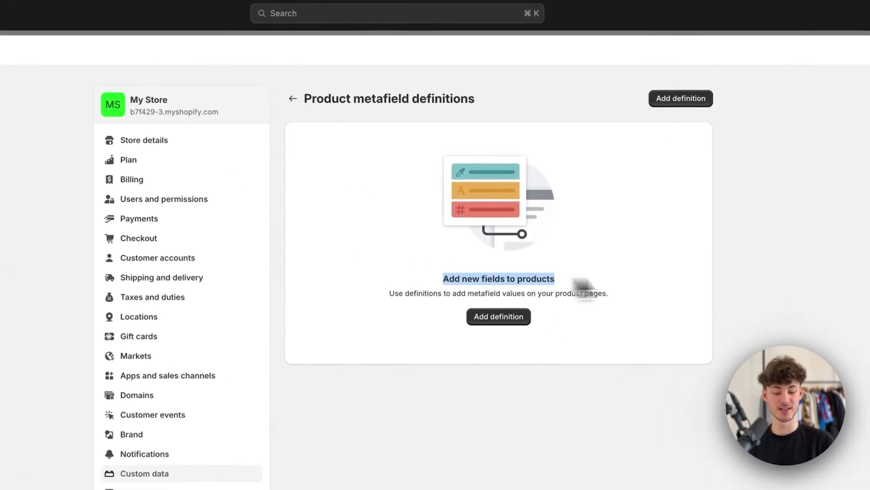
{"action": "left_click", "coordinate": [634, 278]}
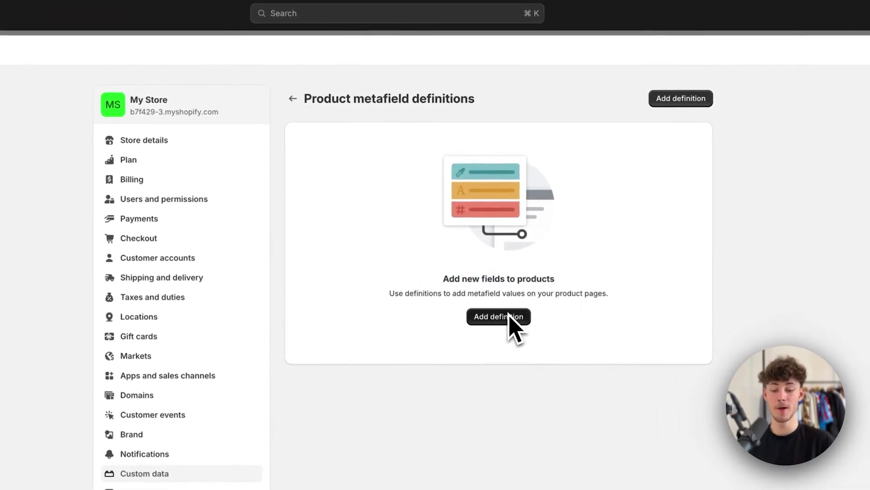
{"action": "left_click", "coordinate": [489, 326]}
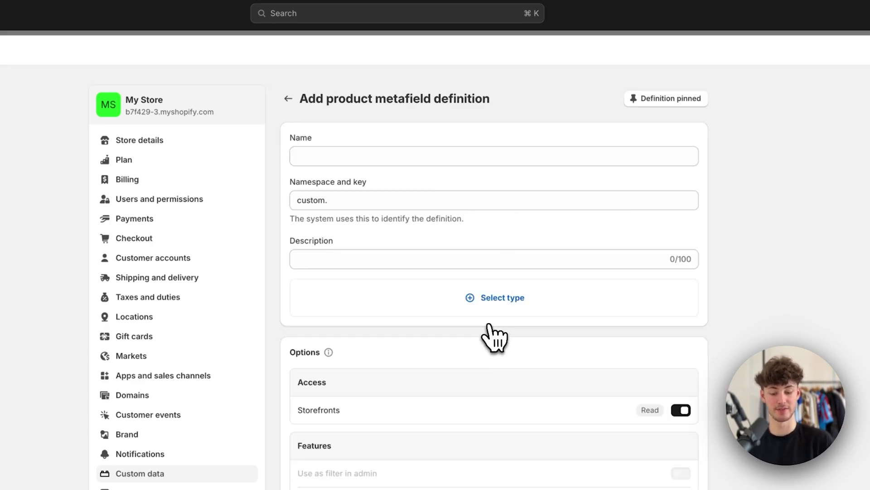
Name the new product metafield definition "Size Chart"
{"action": "double_click", "coordinate": [294, 141]}
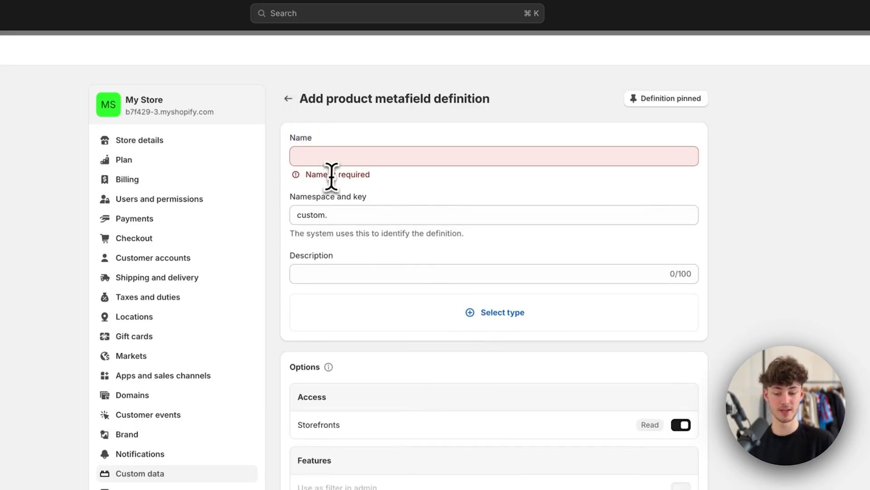
{"action": "left_click", "coordinate": [331, 155]}
{"action": "type", "text": "Size Chart"}
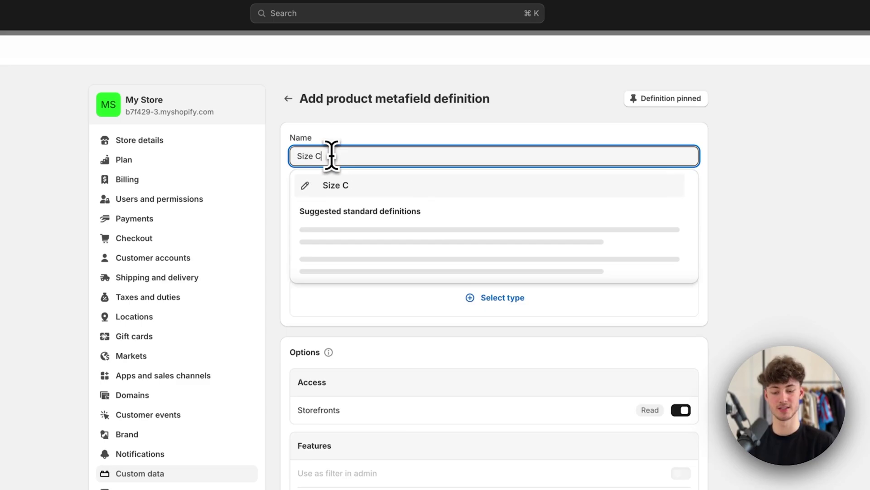
{"action": "left_click", "coordinate": [355, 196]}
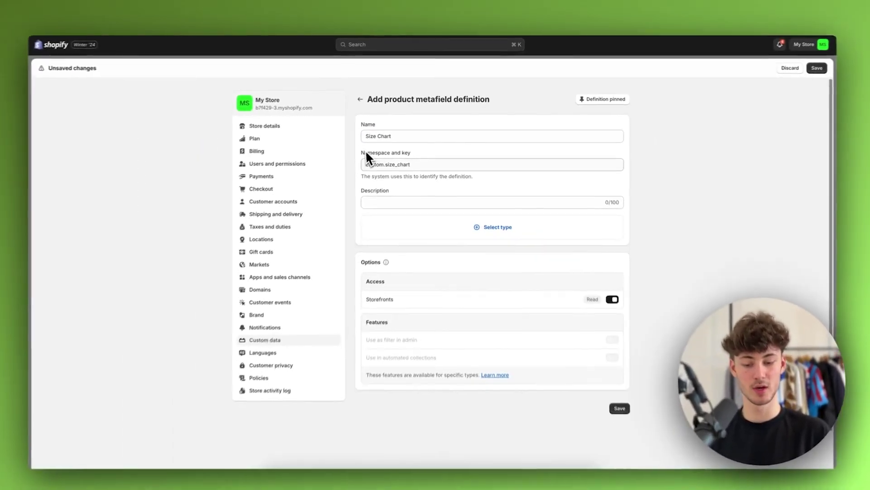
{"action": "double_click", "coordinate": [372, 150]}
{"action": "double_click", "coordinate": [381, 186]}
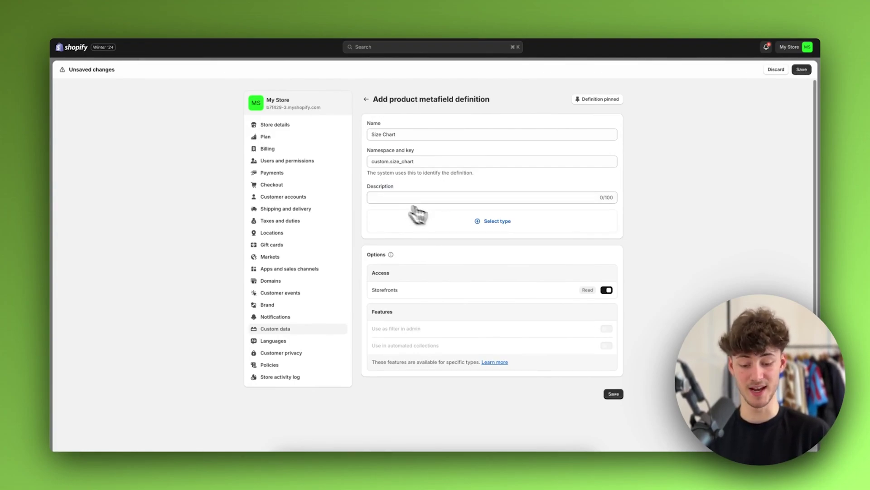
Set the Size Chart metafield's type to Page and save the definition
{"action": "left_click", "coordinate": [476, 225]}
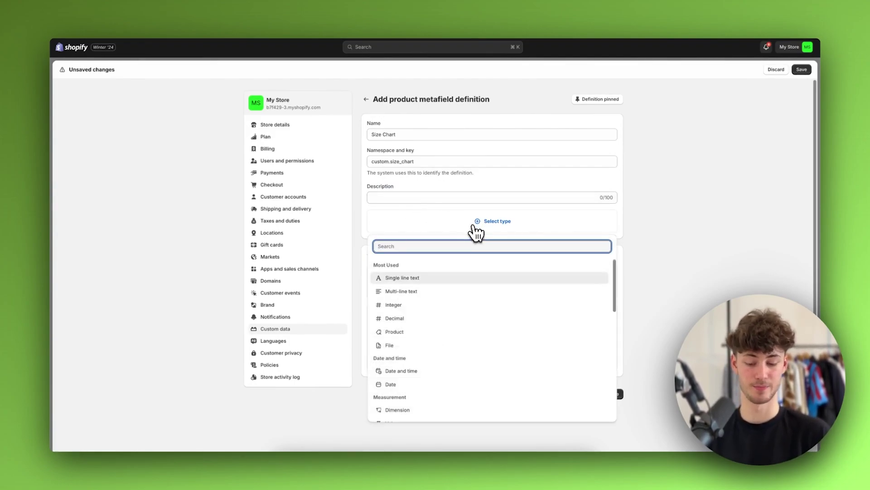
{"action": "type", "text": "Page"}
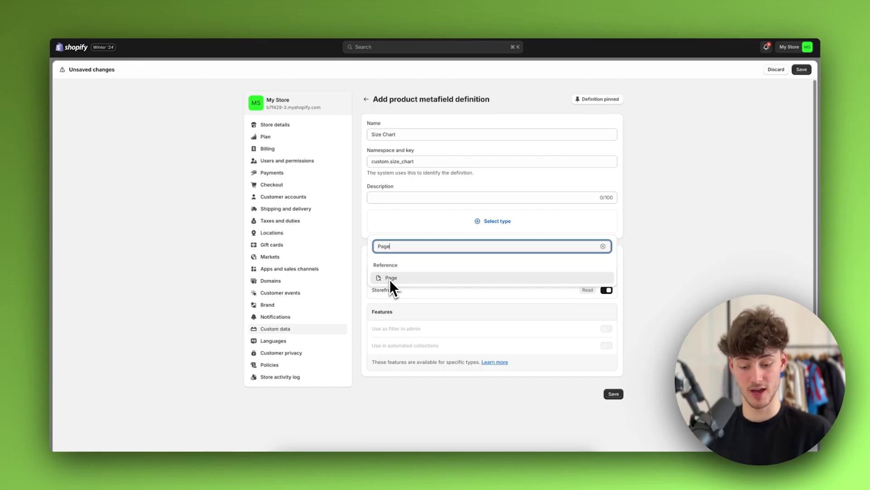
{"action": "left_click", "coordinate": [411, 280]}
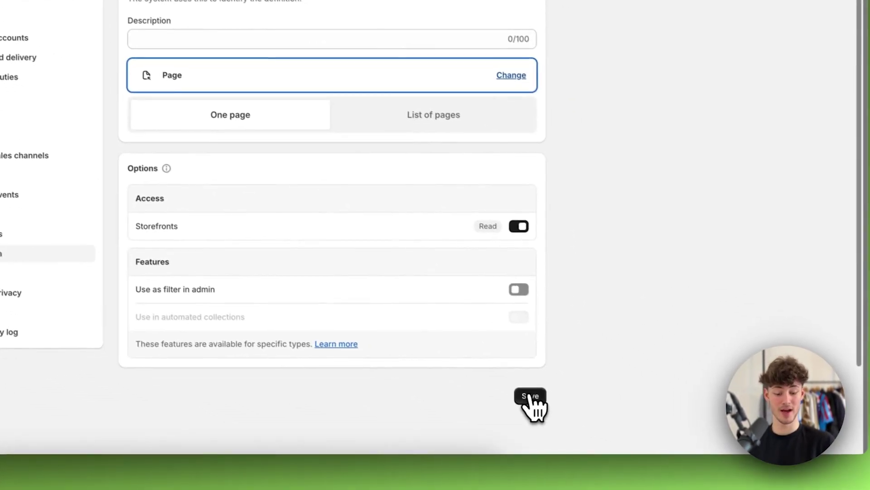
{"action": "left_click", "coordinate": [530, 396]}
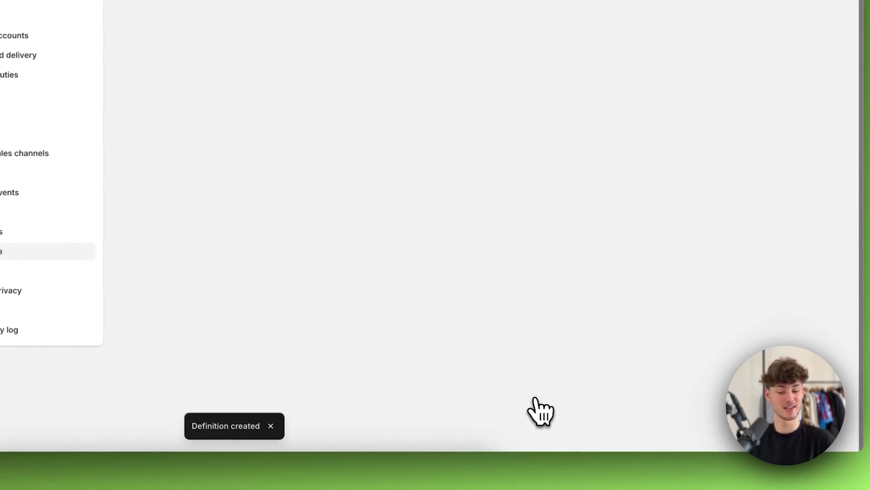
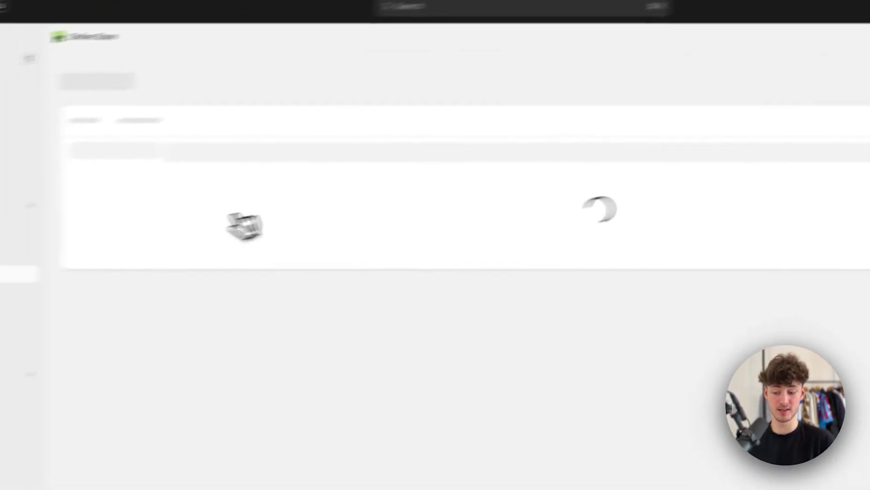
Open the current Dawn theme for customization and switch to the Default product template
{"action": "left_click", "coordinate": [96, 219]}
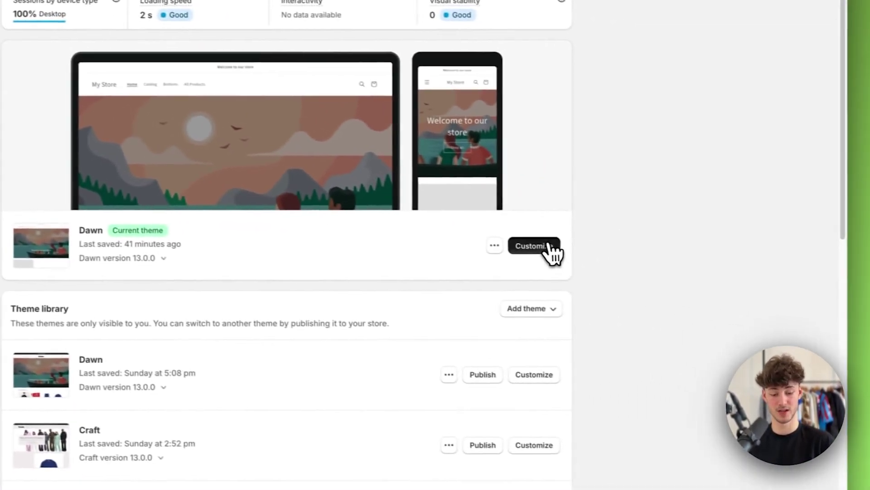
{"action": "left_click", "coordinate": [550, 245]}
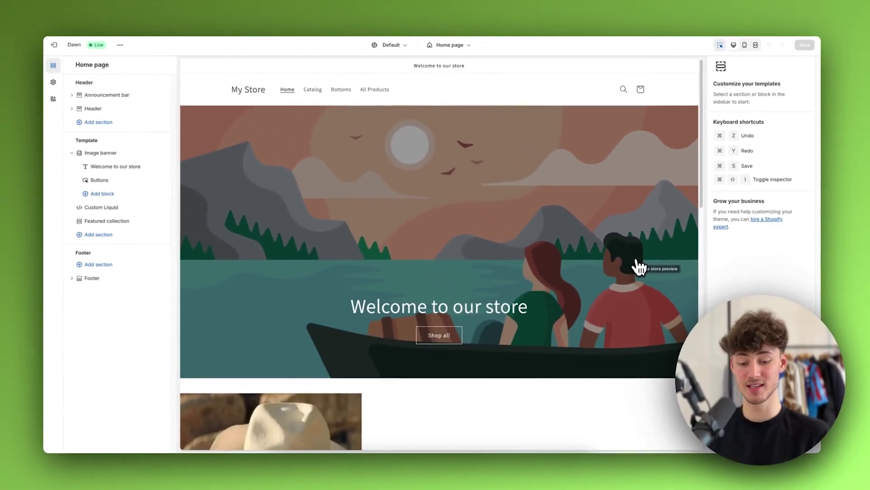
{"action": "scroll", "coordinate": [554, 276], "scroll_direction": "down", "scroll_amount": 10}
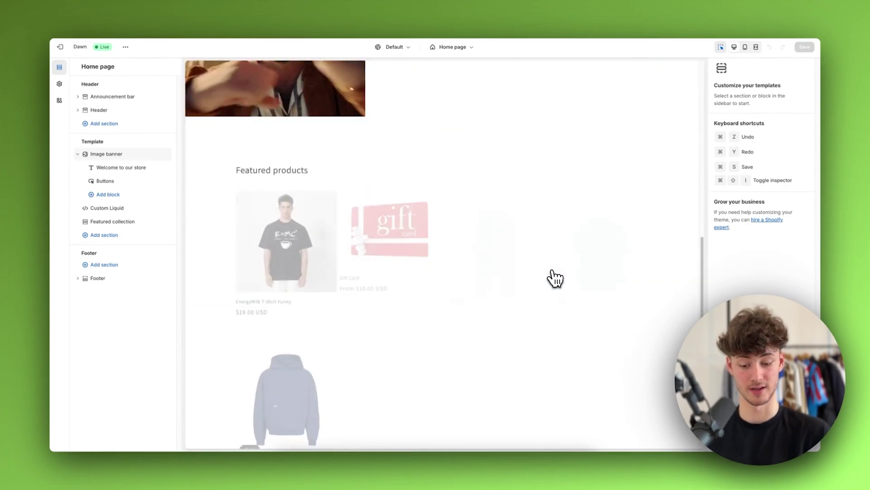
{"action": "scroll", "coordinate": [553, 278], "scroll_direction": "up", "scroll_amount": 10}
{"action": "left_click", "coordinate": [452, 46]}
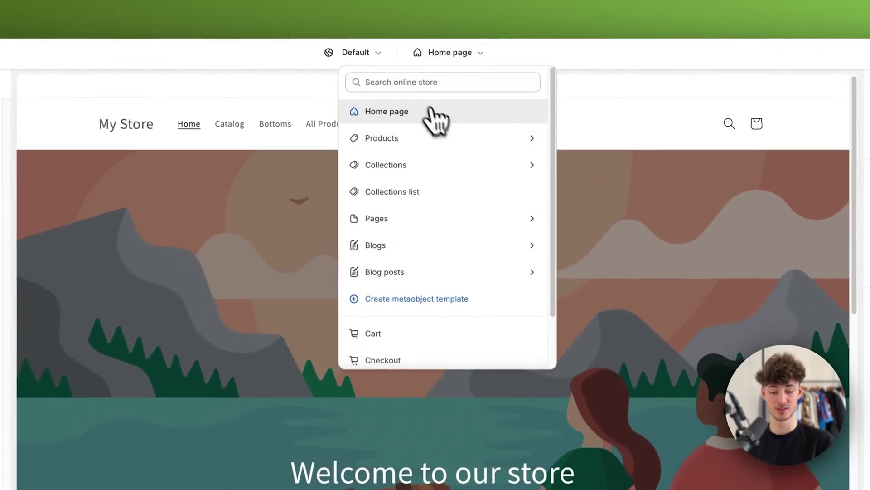
{"action": "left_click", "coordinate": [421, 100]}
{"action": "left_click", "coordinate": [435, 155]}
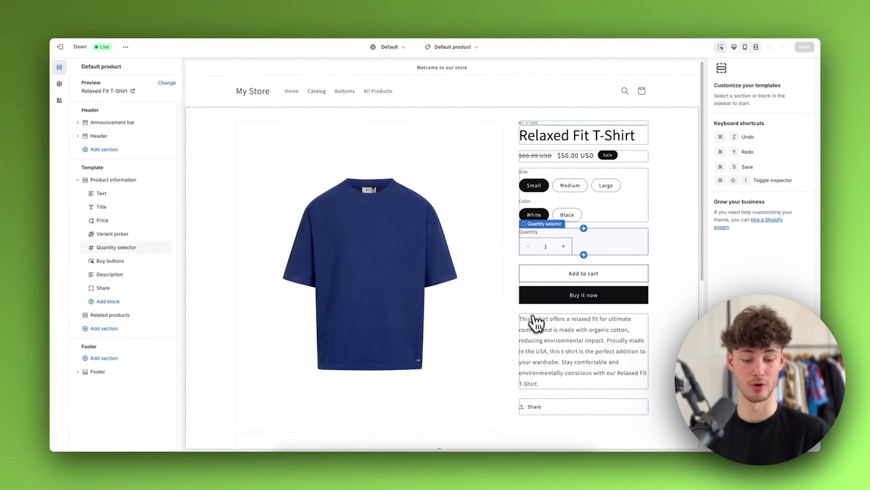
Add a Collapsible row block to the Product information section
{"action": "scroll", "coordinate": [537, 322], "scroll_direction": "down", "scroll_amount": 2}
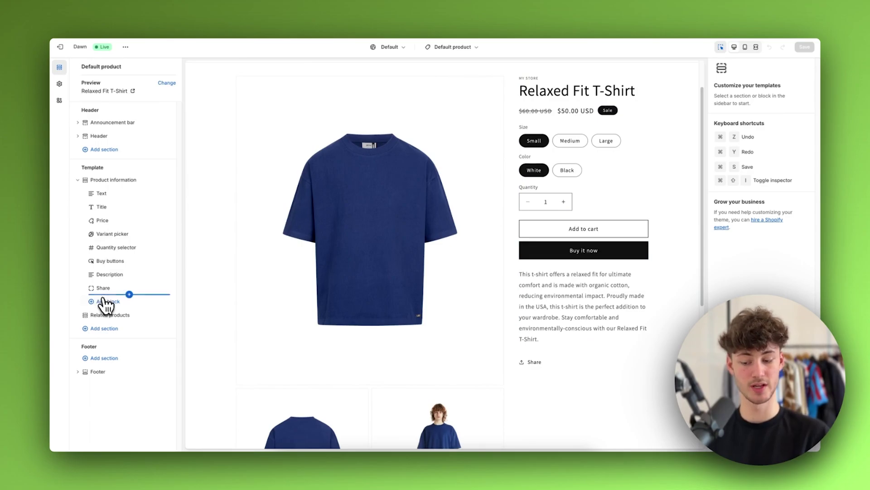
{"action": "left_click", "coordinate": [108, 301]}
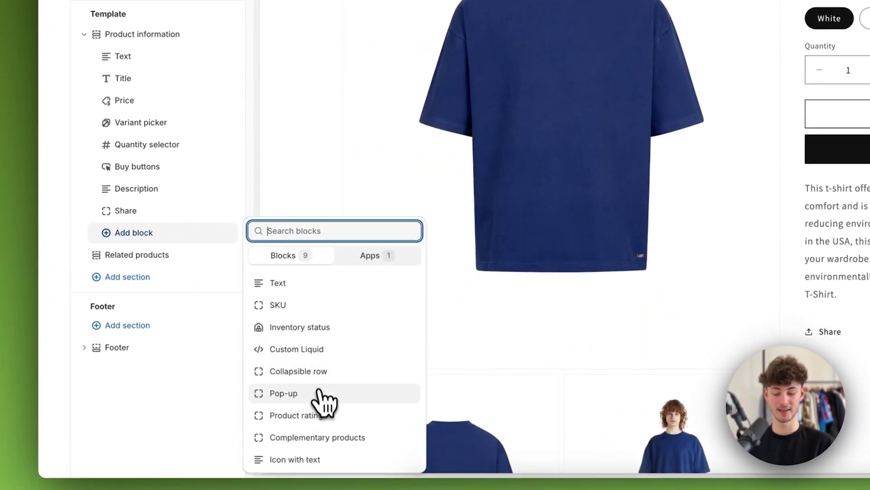
{"action": "left_click", "coordinate": [319, 372]}
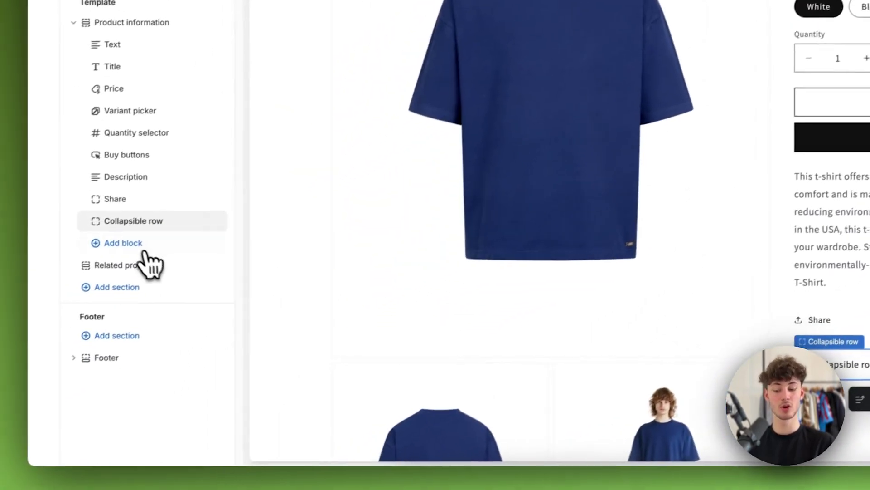
{"action": "left_click", "coordinate": [145, 252]}
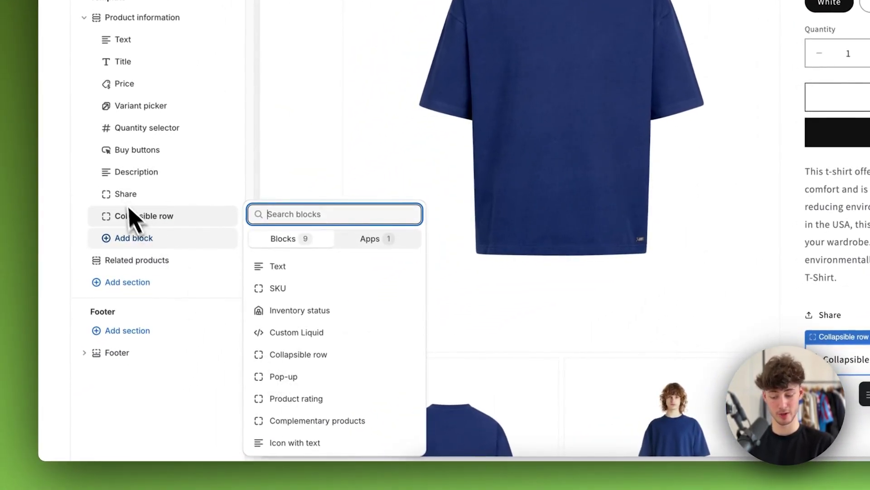
{"action": "left_click", "coordinate": [142, 238]}
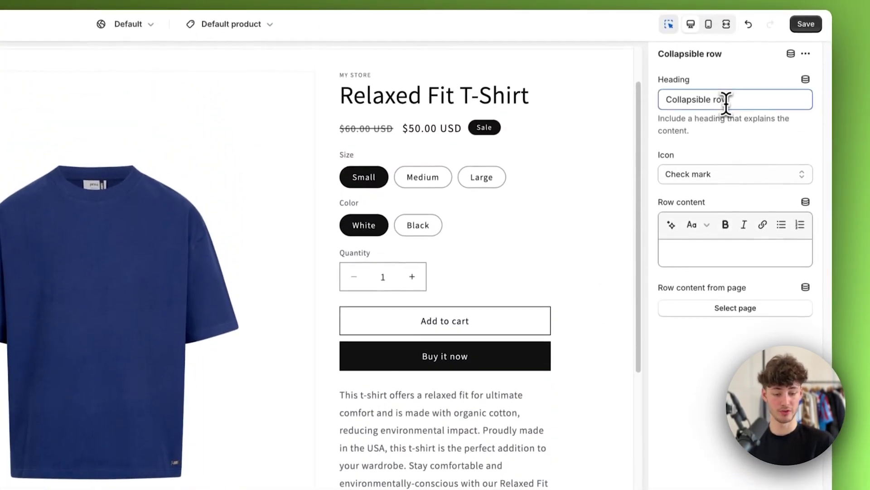
Set the collapsible row's heading to "Size Chart" and its icon to Ruler
{"action": "triple_click", "coordinate": [727, 101]}
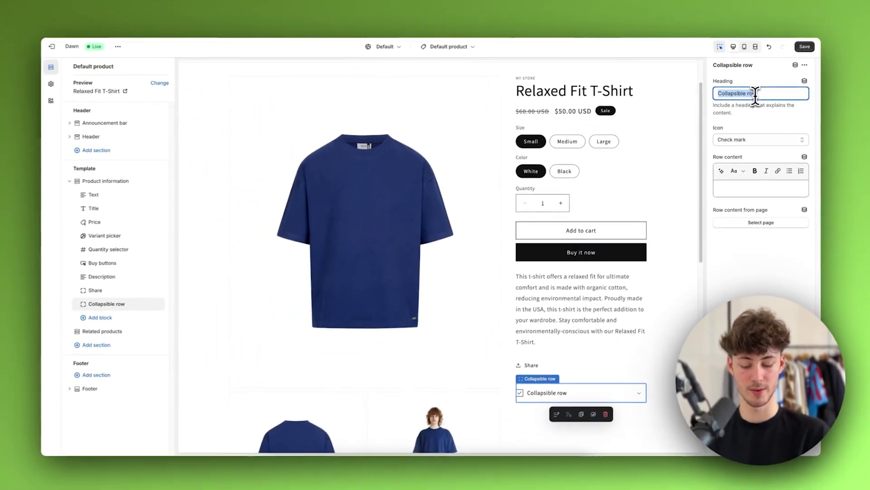
{"action": "type", "text": "Size Chart"}
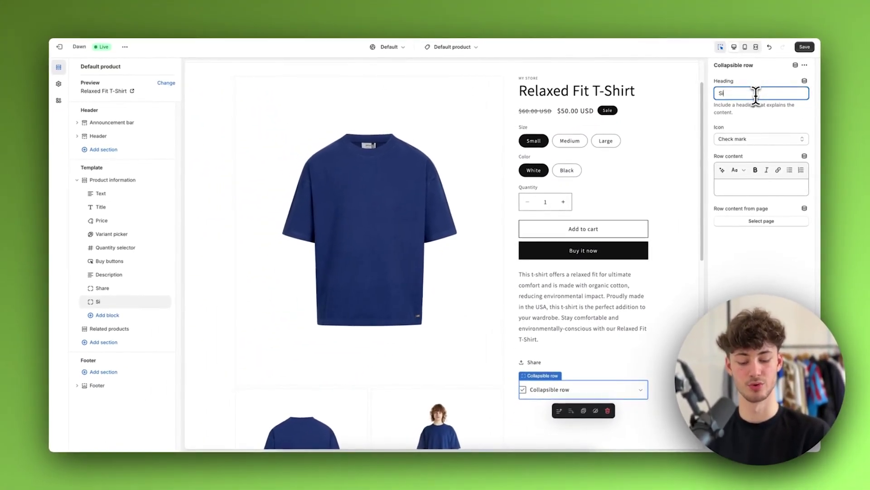
{"action": "left_click", "coordinate": [732, 138]}
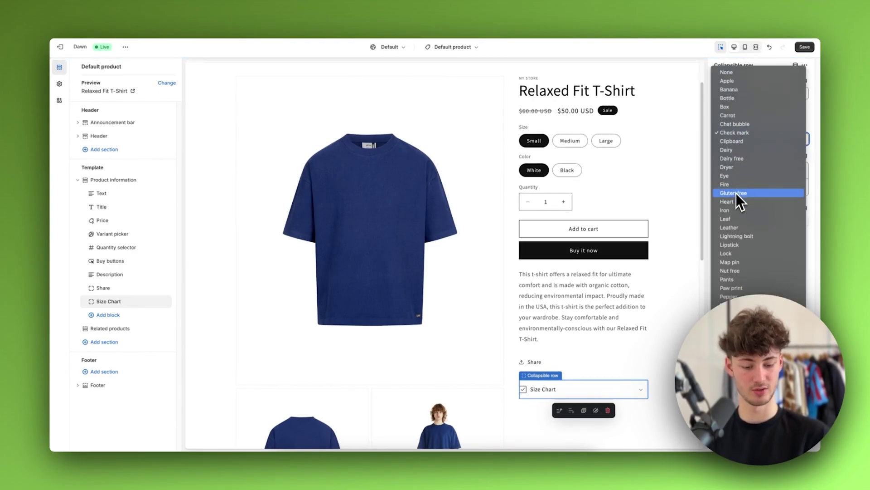
{"action": "left_click", "coordinate": [728, 366]}
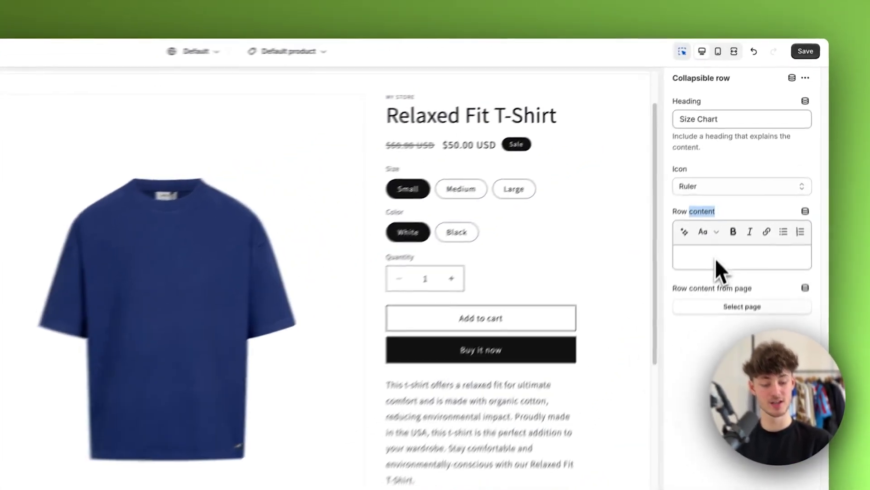
Connect the collapsible row's page content to the Size Chart product metafield rather than to a fixed page
{"action": "left_click", "coordinate": [762, 221]}
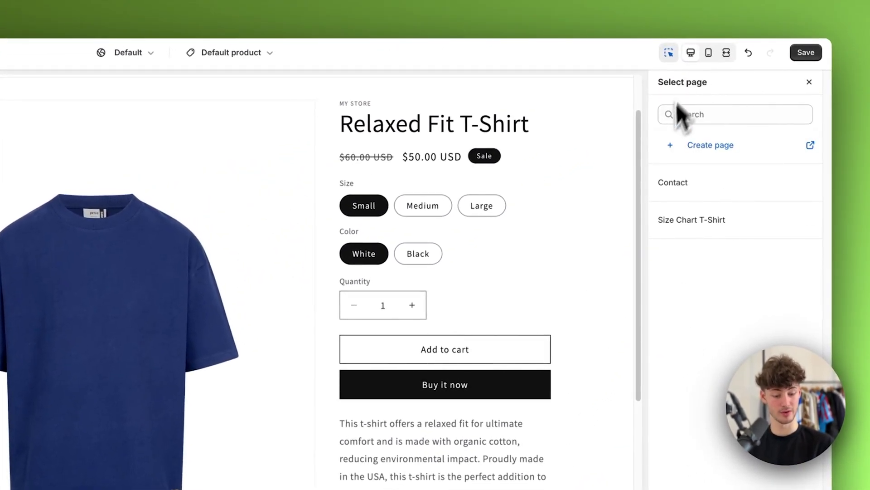
{"action": "left_click", "coordinate": [809, 82]}
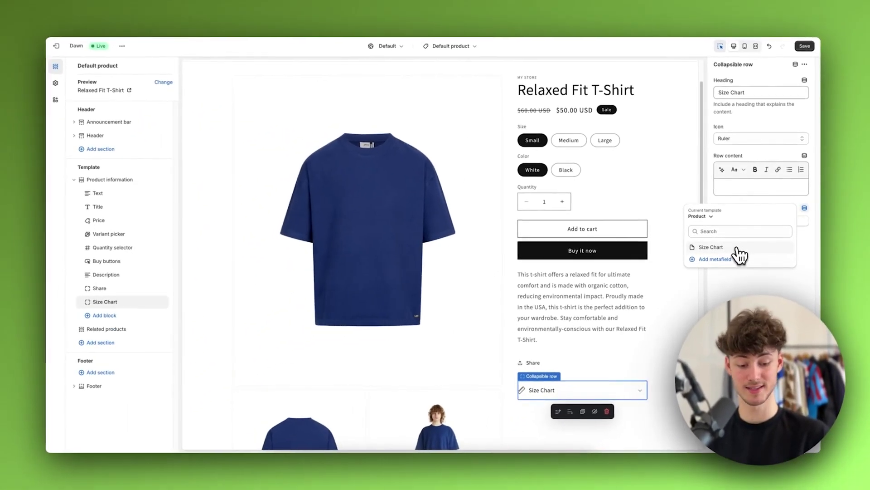
{"action": "left_click", "coordinate": [690, 261]}
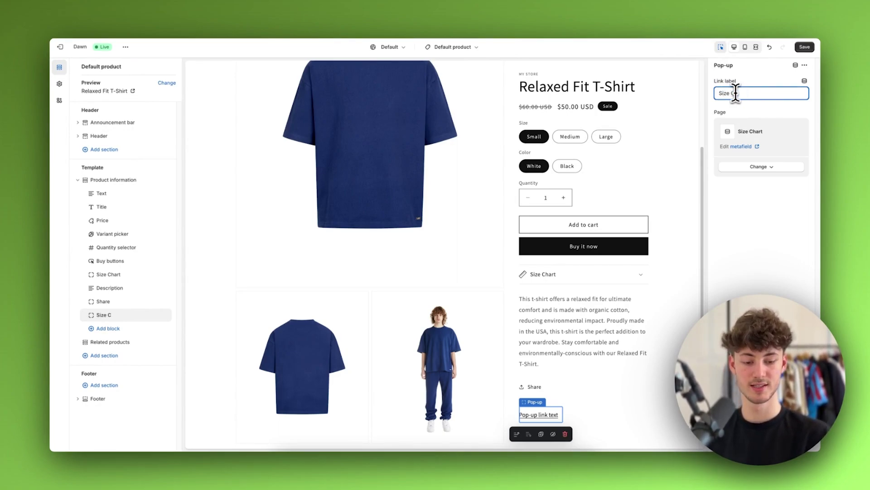
Label the pop-up block "Size Chart" and move it directly below the Size Chart collapsible row
{"action": "left_click_drag", "start_coordinate": [77, 316], "coordinate": [90, 287]}
{"action": "left_click", "coordinate": [588, 335]}
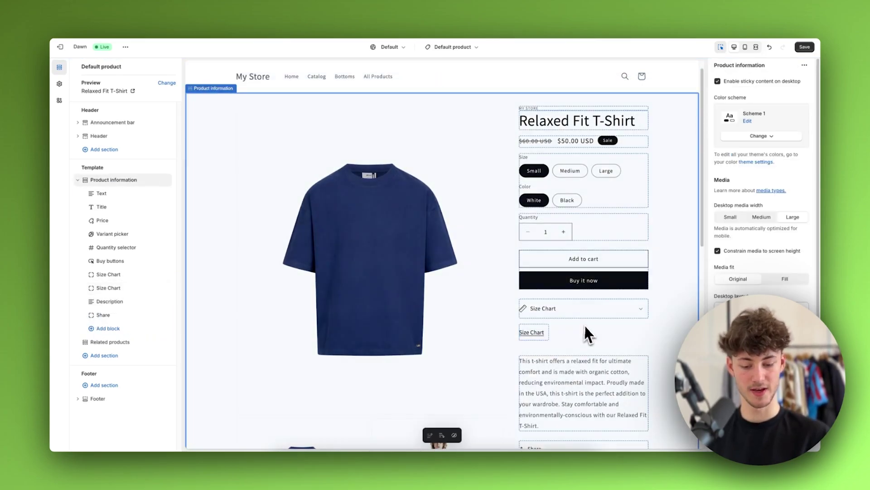
Test the Size Chart pop-up link and the Size Chart collapsible row in the product page preview
{"action": "left_click", "coordinate": [529, 334]}
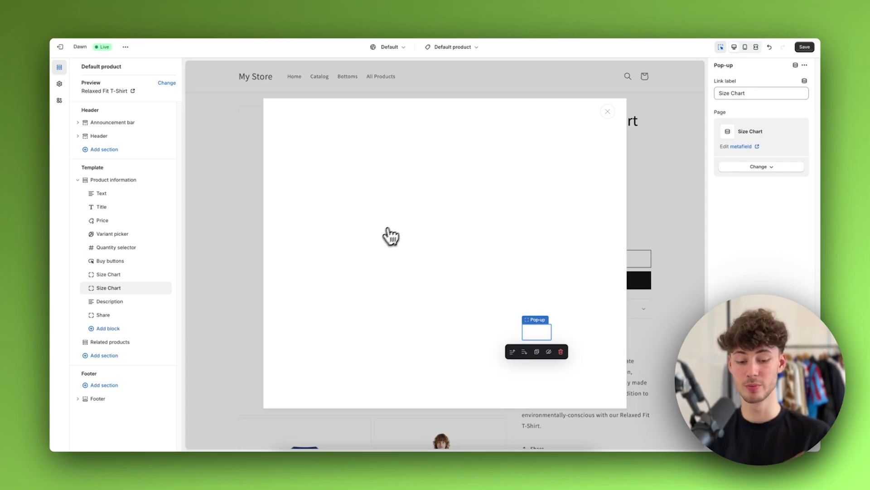
{"action": "left_click", "coordinate": [609, 114]}
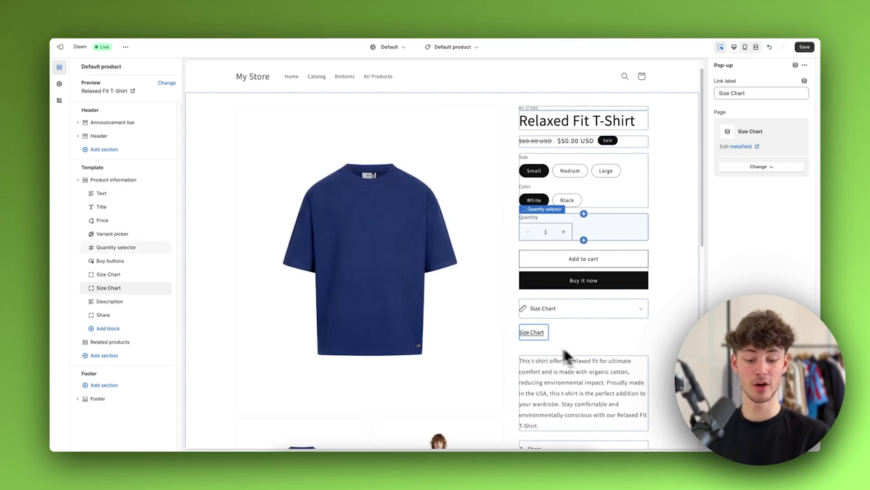
{"action": "left_click", "coordinate": [642, 311]}
{"action": "left_click", "coordinate": [644, 310]}
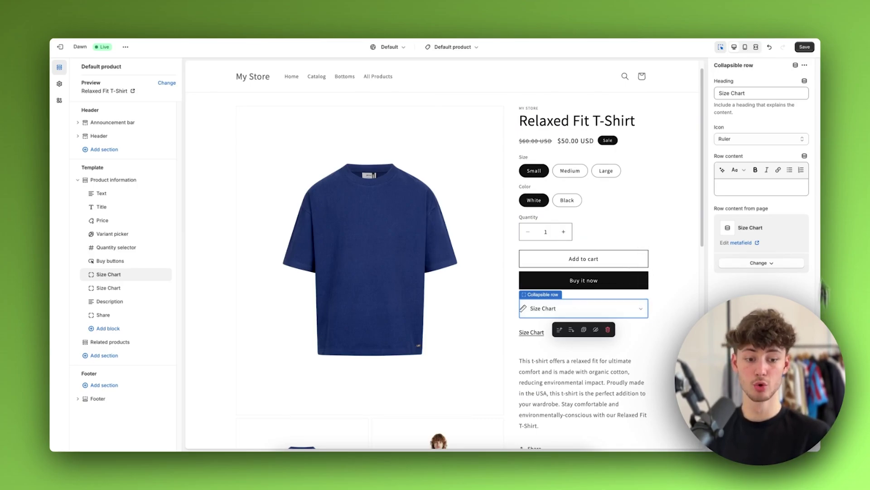
Save the product template, leave the theme editor and open the Relaxed Fit T-Shirt product
{"action": "left_click", "coordinate": [805, 48]}
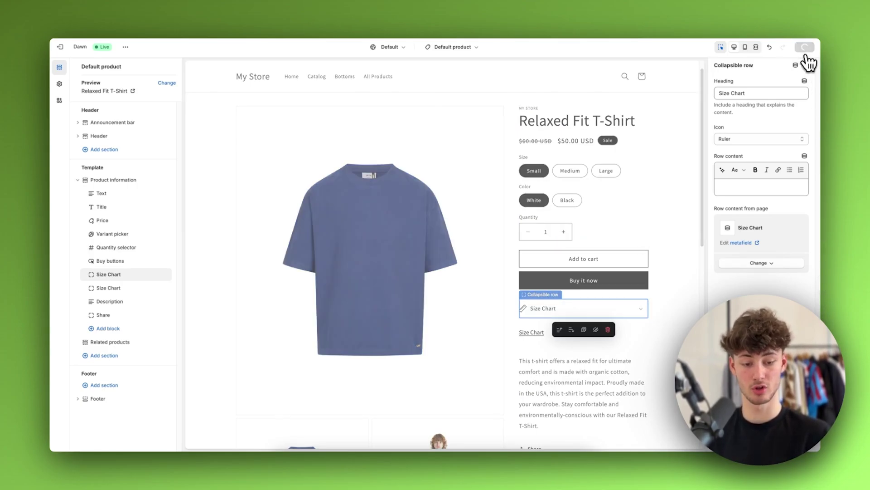
{"action": "left_click", "coordinate": [60, 46]}
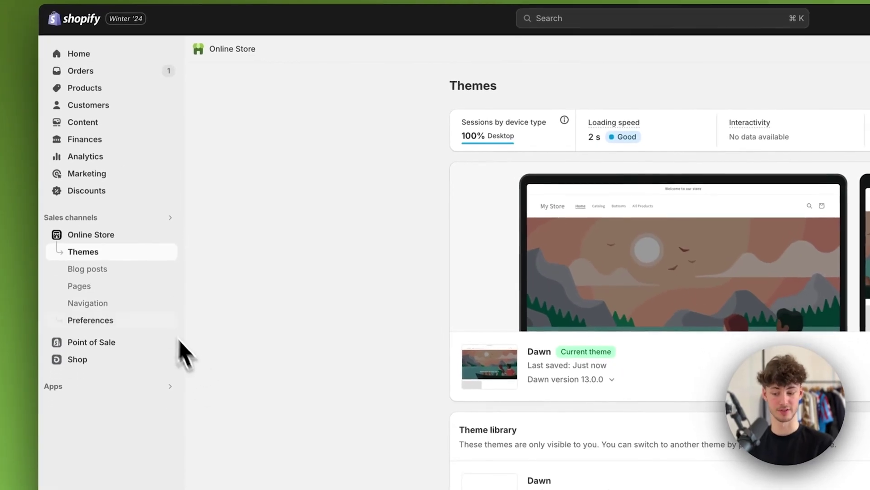
{"action": "left_click", "coordinate": [85, 89]}
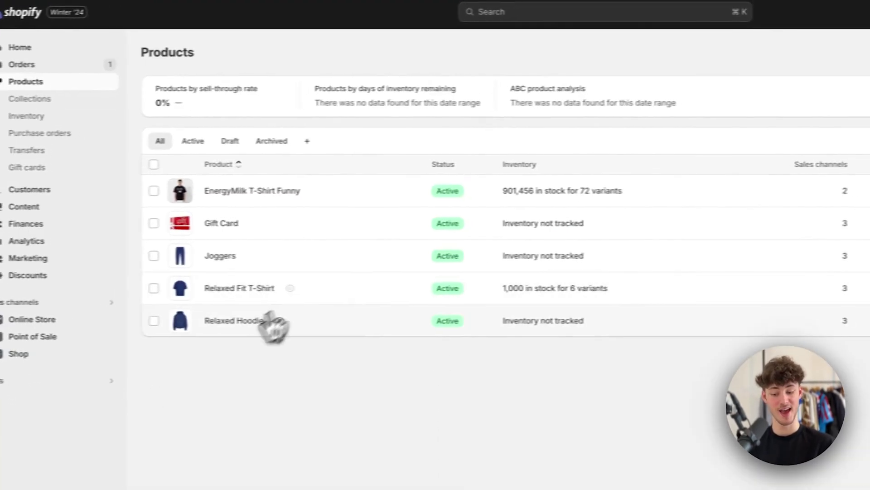
{"action": "left_click", "coordinate": [220, 288]}
Assign the Size Chart T-Shirt page to the product's Size Chart metafield and save the product
{"action": "scroll", "coordinate": [512, 272], "scroll_direction": "down", "scroll_amount": 10}
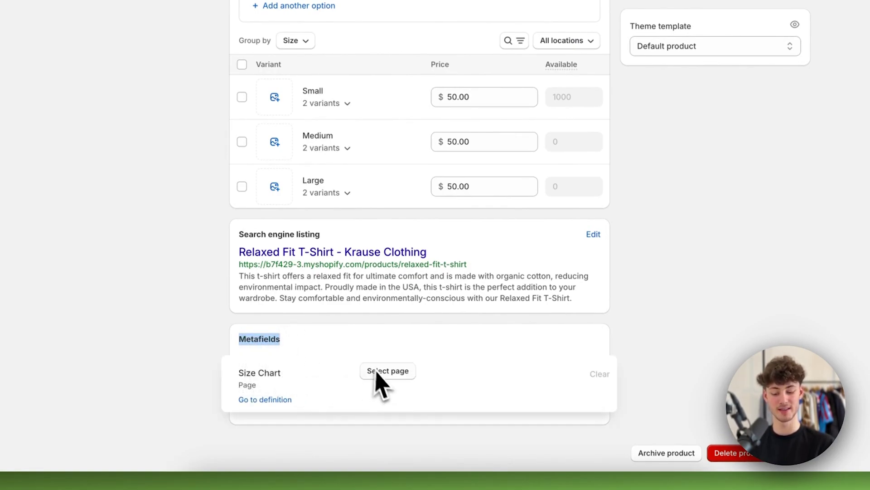
{"action": "left_click", "coordinate": [398, 372]}
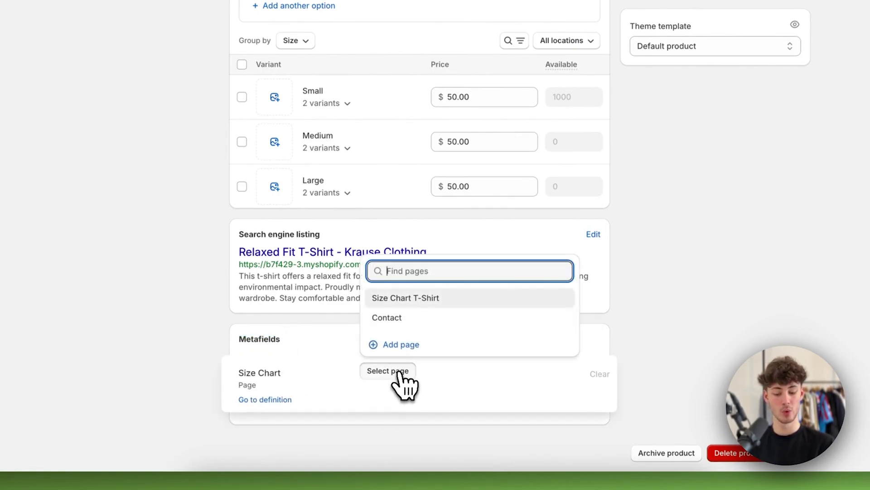
{"action": "left_click", "coordinate": [422, 300]}
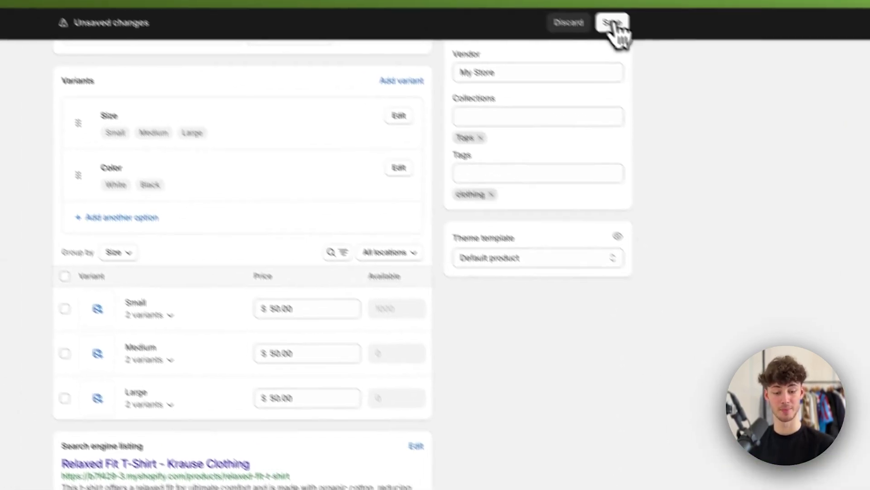
{"action": "left_click", "coordinate": [609, 21]}
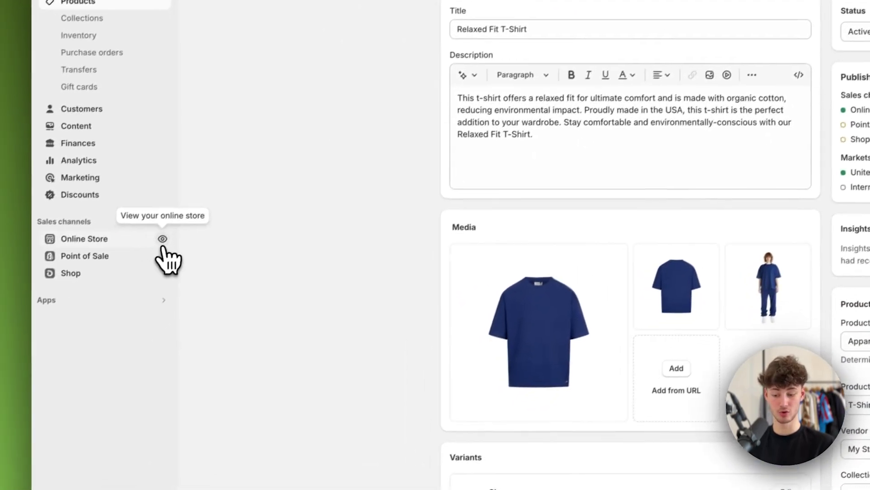
Open the online store and go to the Relaxed Fit T-Shirt page from the featured products
{"action": "left_click", "coordinate": [162, 242]}
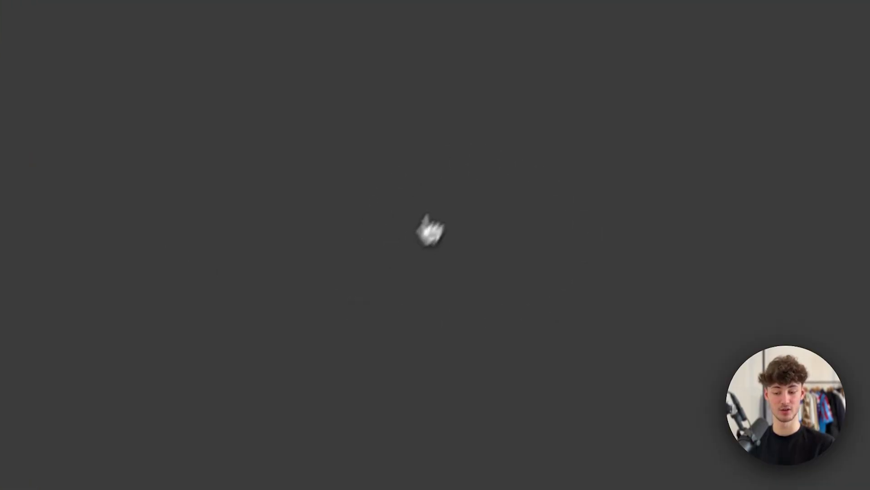
{"action": "scroll", "coordinate": [308, 334], "scroll_direction": "down", "scroll_amount": 10}
{"action": "scroll", "coordinate": [312, 337], "scroll_direction": "down", "scroll_amount": 2}
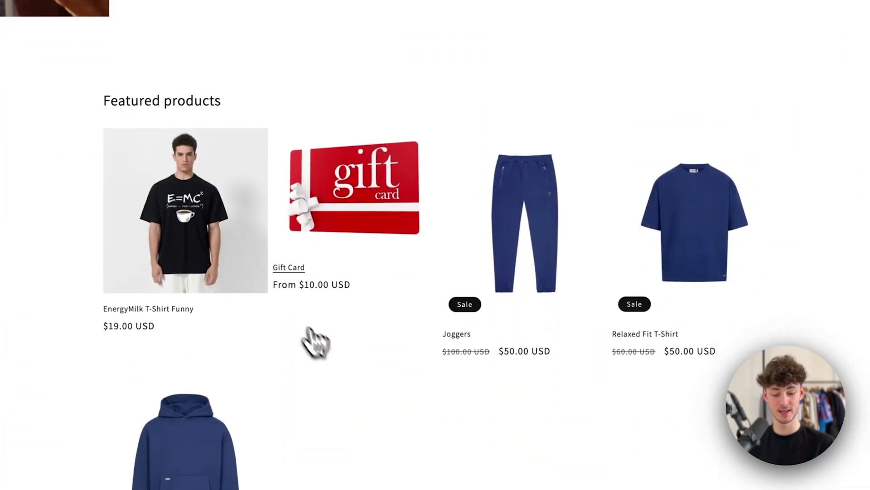
{"action": "left_click", "coordinate": [686, 269]}
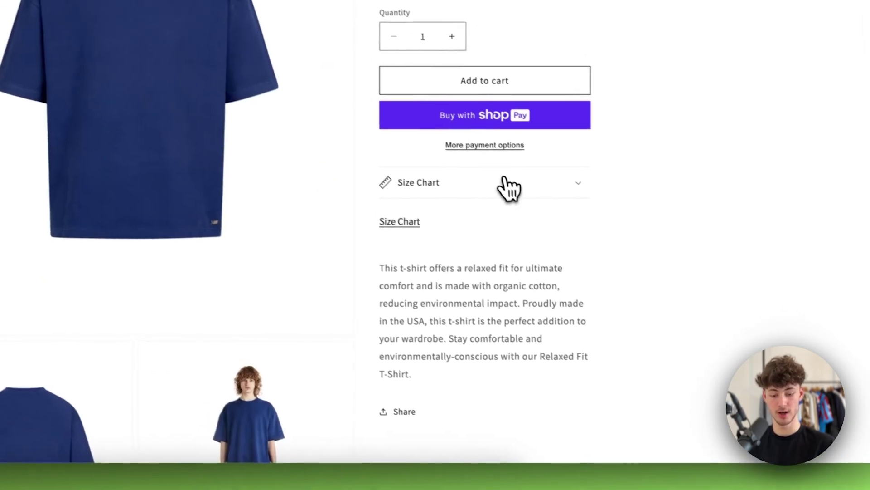
Test the Size Chart collapsible row and the Size Chart pop-up on the live T-shirt page, closing both again
{"action": "left_click", "coordinate": [490, 206]}
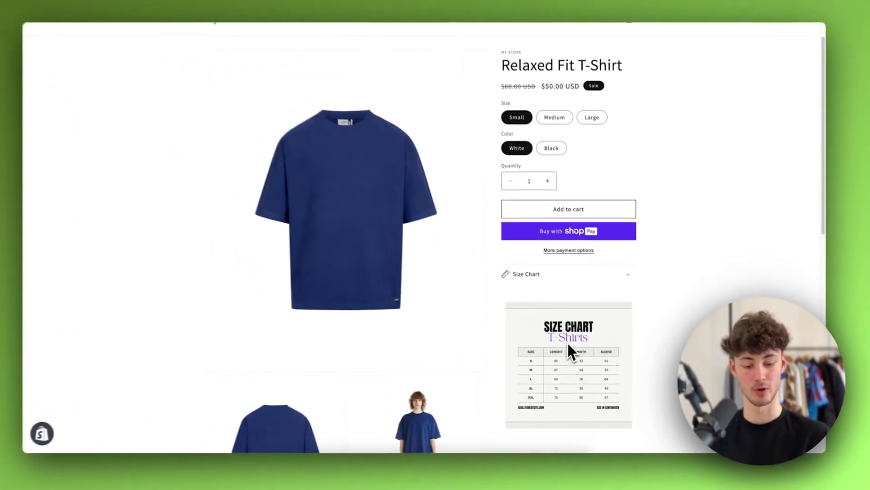
{"action": "left_click", "coordinate": [601, 276]}
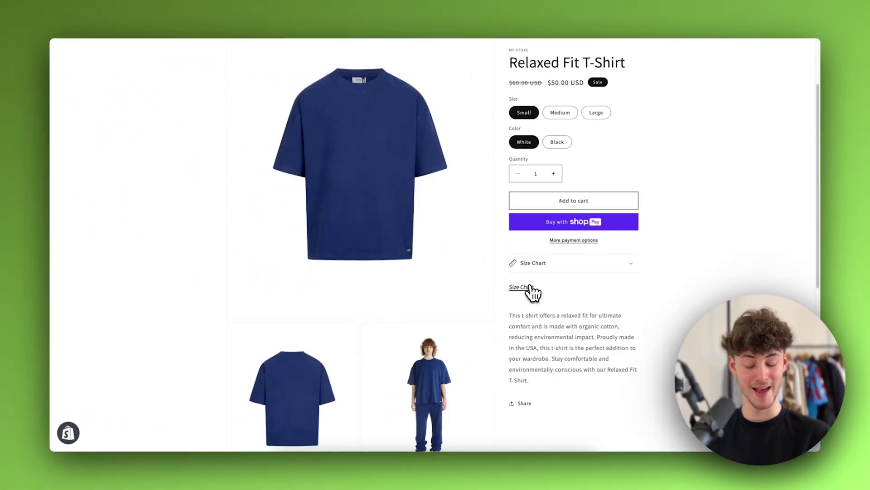
{"action": "left_click", "coordinate": [523, 288]}
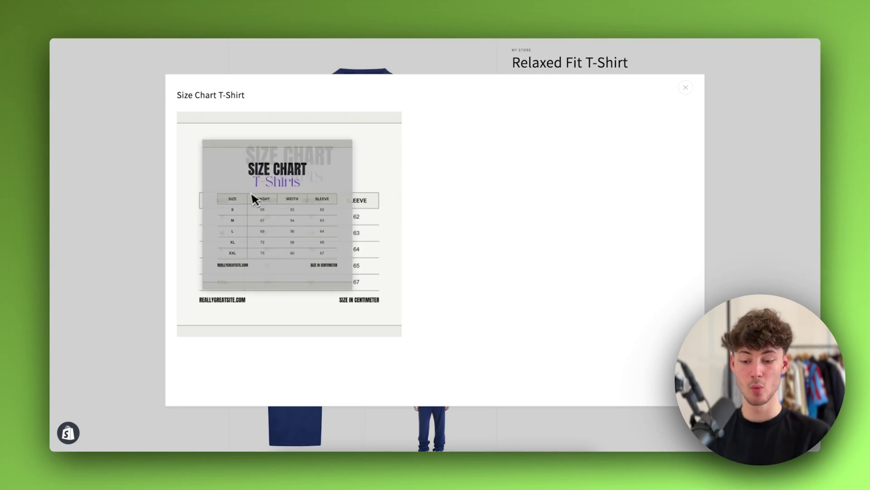
{"action": "left_click", "coordinate": [274, 99]}
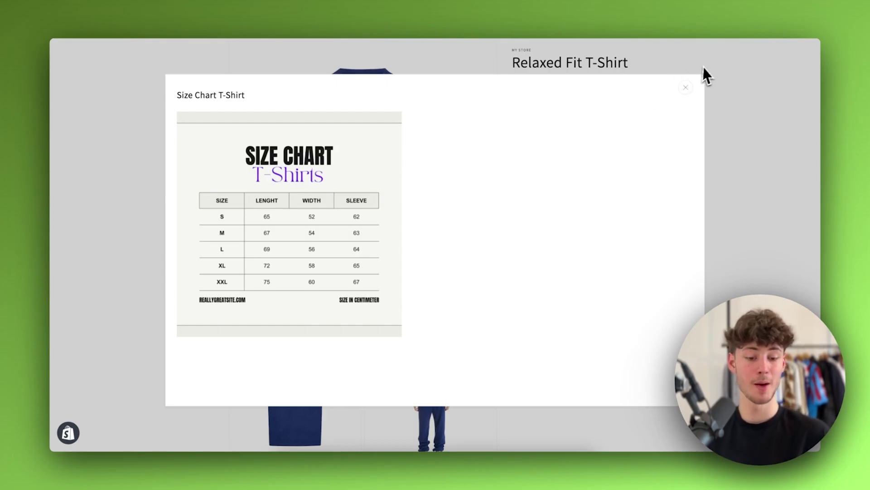
{"action": "left_click", "coordinate": [683, 91]}
{"action": "scroll", "coordinate": [685, 100], "scroll_direction": "up", "scroll_amount": 2}
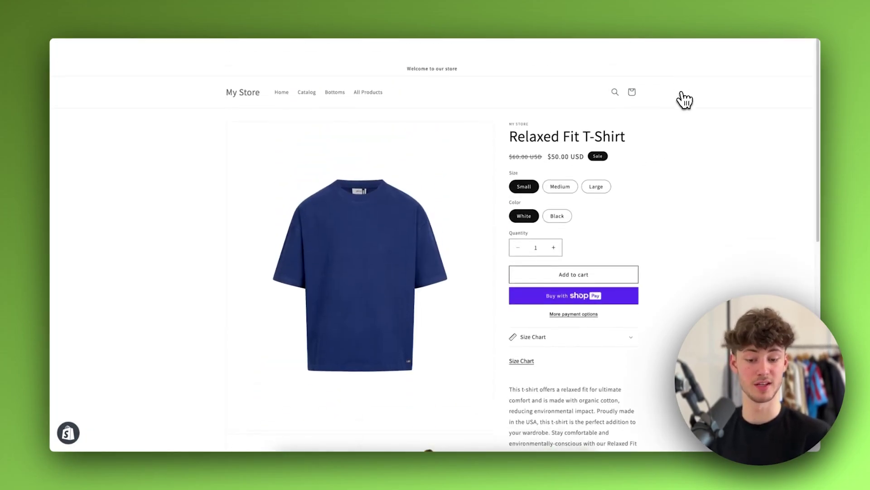
Return to the store's home page and browse the featured products for another item
{"action": "left_click", "coordinate": [251, 82]}
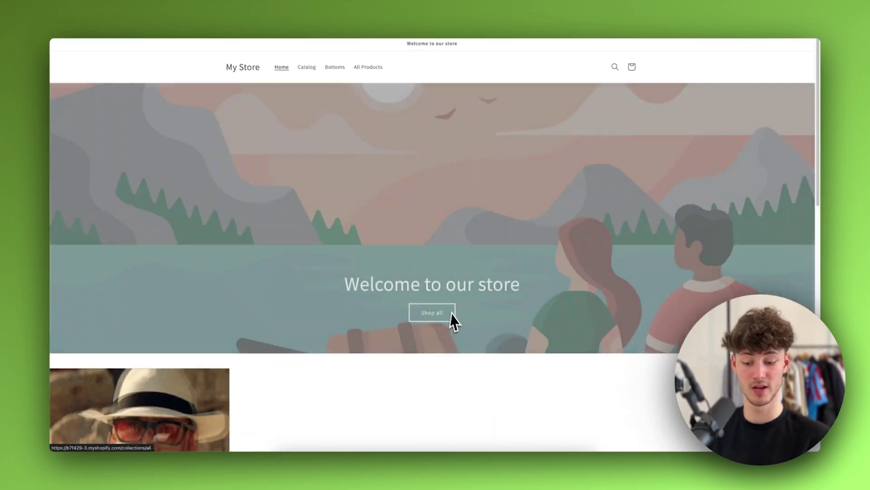
{"action": "scroll", "coordinate": [450, 315], "scroll_direction": "down", "scroll_amount": 5}
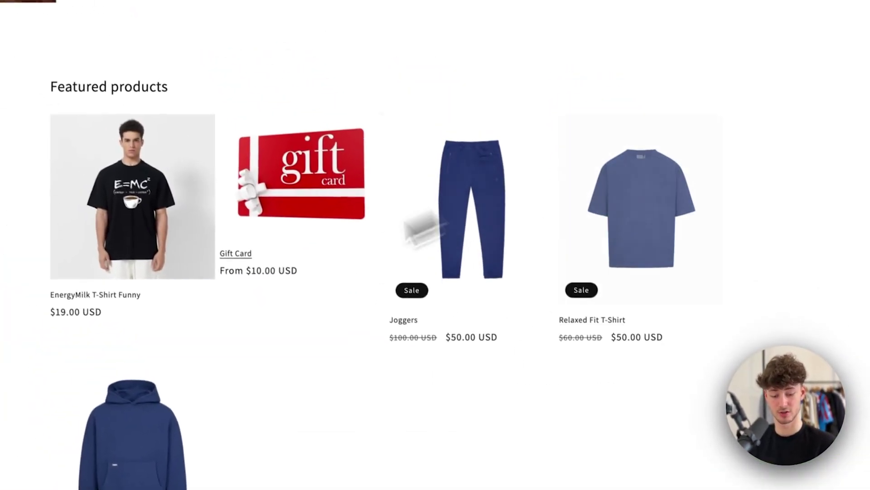
{"action": "scroll", "coordinate": [377, 254], "scroll_direction": "down", "scroll_amount": 5}
{"action": "left_click", "coordinate": [276, 249]}
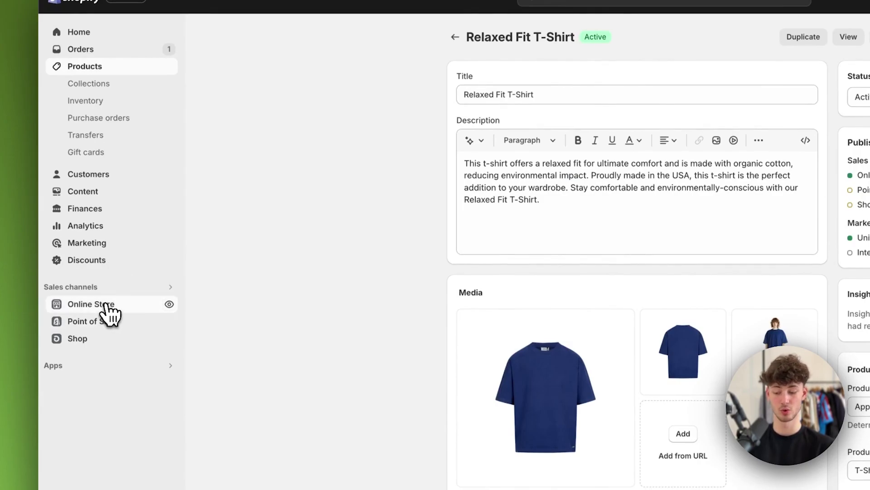
Switch back to the Shopify admin and add a new online store page titled "Hoodie Size CHart"
{"action": "left_click", "coordinate": [108, 305]}
{"action": "left_click", "coordinate": [110, 269]}
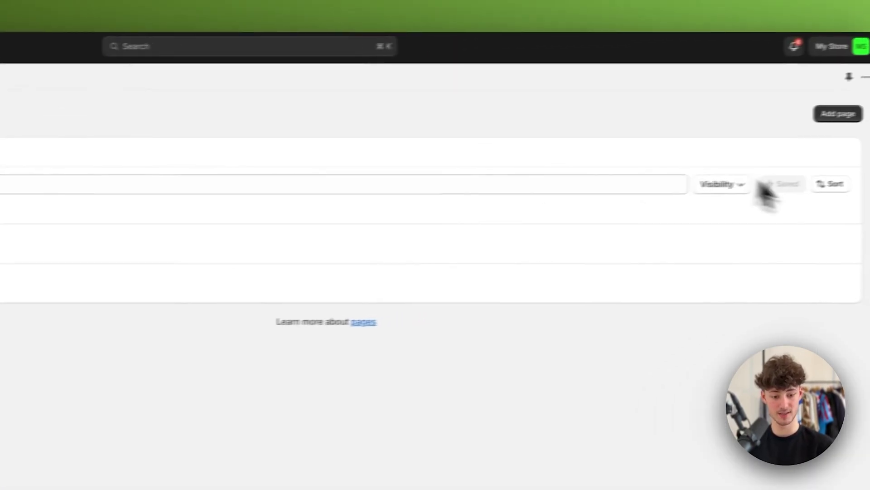
{"action": "left_click", "coordinate": [776, 123]}
{"action": "left_click", "coordinate": [171, 177]}
{"action": "type", "text": "Hoodie Size CHart"}
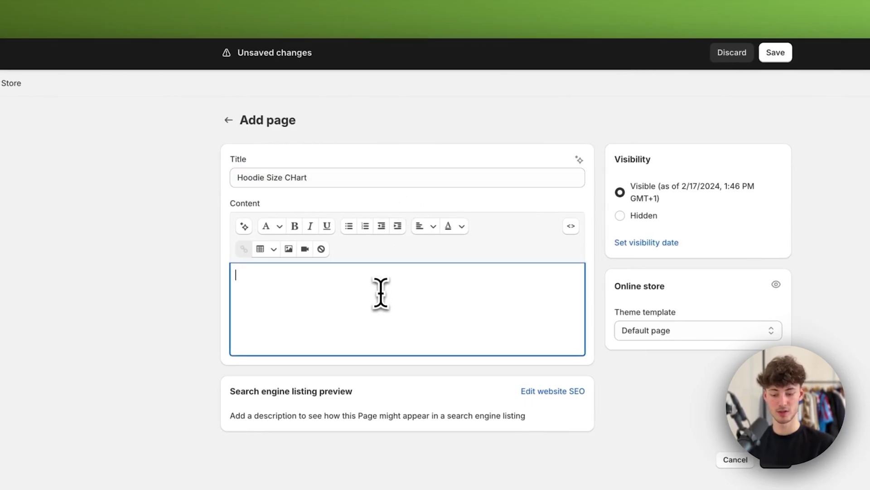
{"action": "key", "text": "Return"}
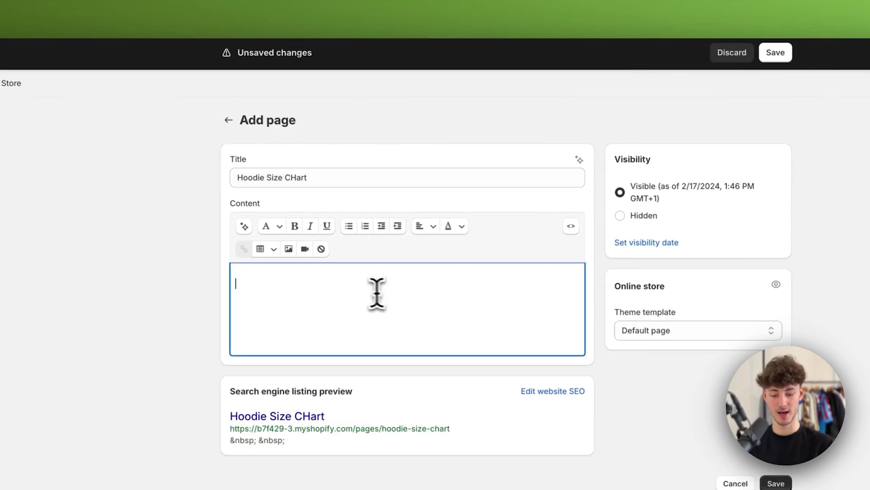
Insert the uploaded Hoodies size chart image into the page content and save the page
{"action": "left_click", "coordinate": [292, 251]}
{"action": "left_click", "coordinate": [282, 202]}
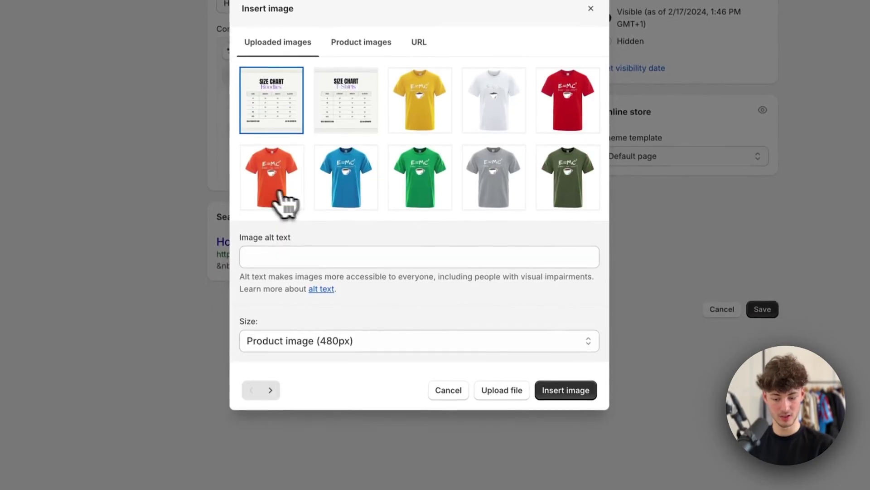
{"action": "left_click", "coordinate": [594, 396]}
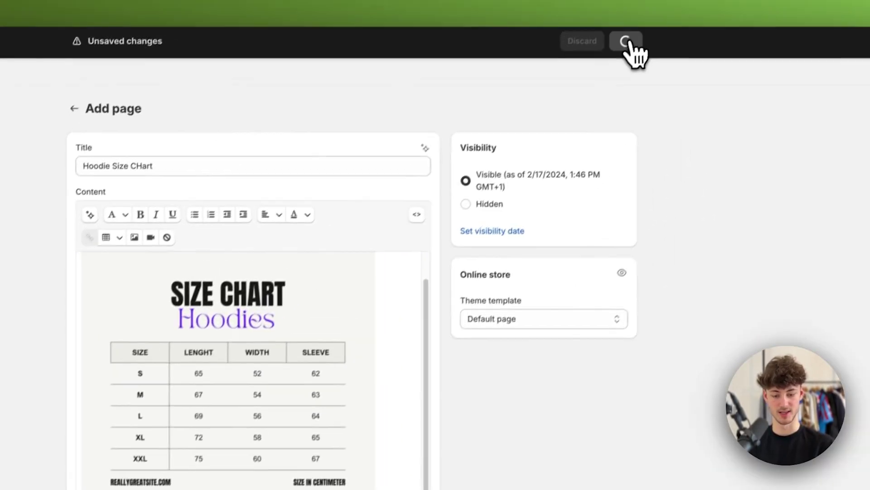
{"action": "left_click", "coordinate": [629, 41]}
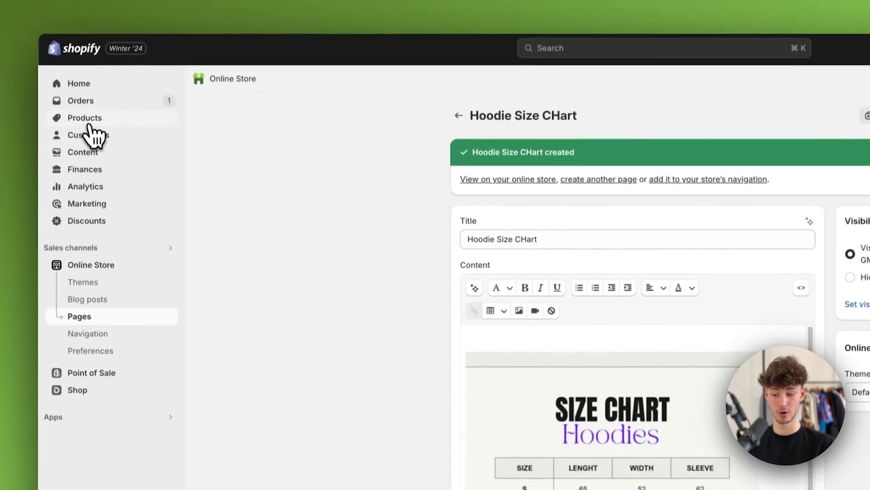
Open the Relaxed Hoodie product, assign the Hoodie Size CHart page to its Size Chart metafield and save
{"action": "left_click", "coordinate": [87, 119]}
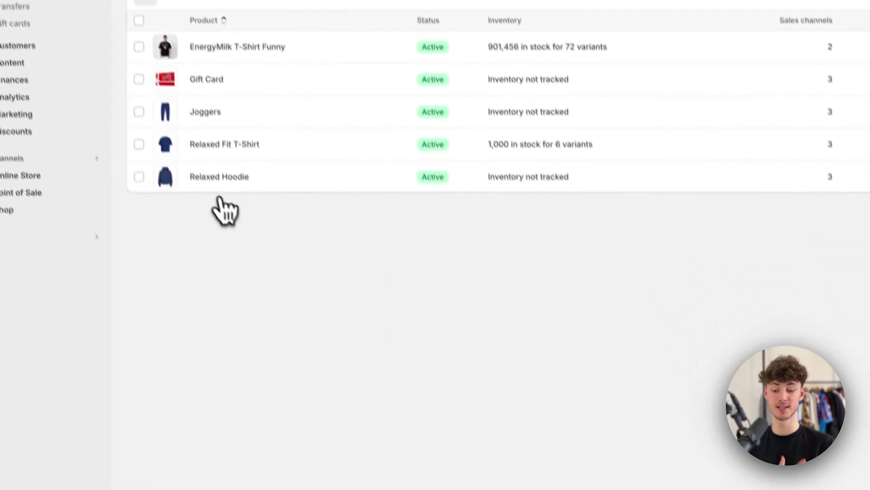
{"action": "left_click", "coordinate": [214, 155]}
{"action": "scroll", "coordinate": [535, 188], "scroll_direction": "down", "scroll_amount": 8}
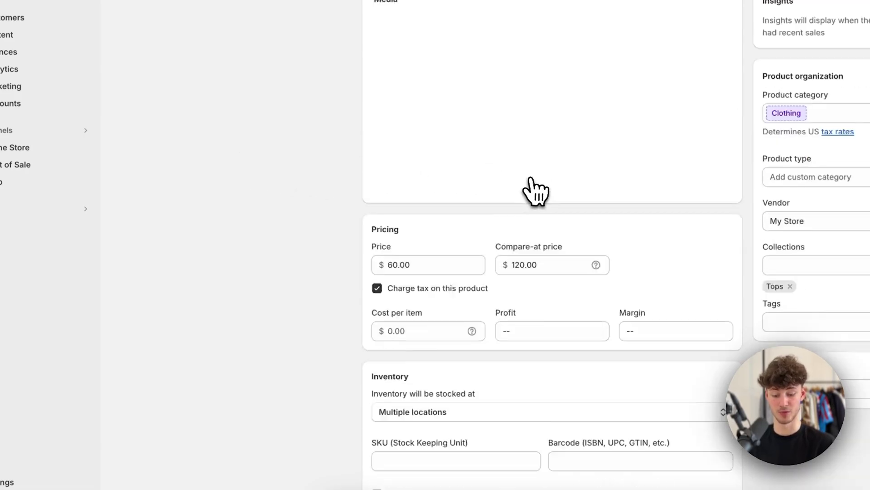
{"action": "scroll", "coordinate": [537, 254], "scroll_direction": "down", "scroll_amount": 5}
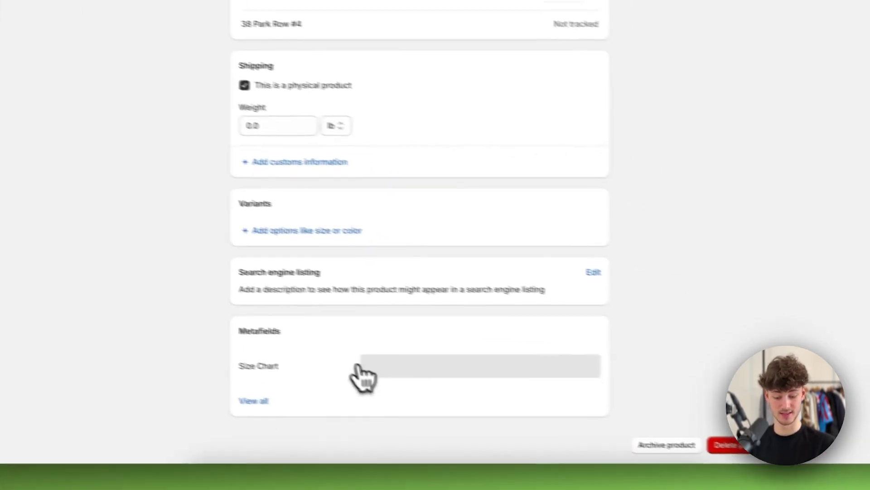
{"action": "left_click", "coordinate": [379, 365]}
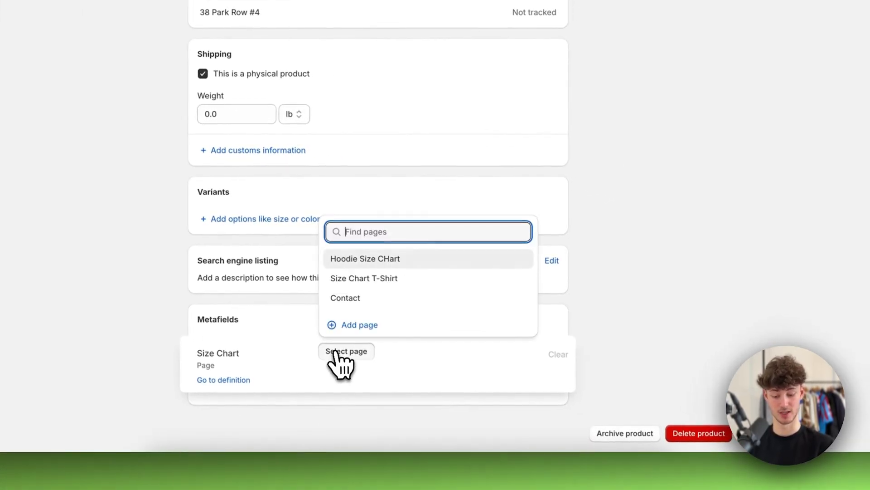
{"action": "left_click", "coordinate": [397, 265]}
{"action": "left_click", "coordinate": [585, 23]}
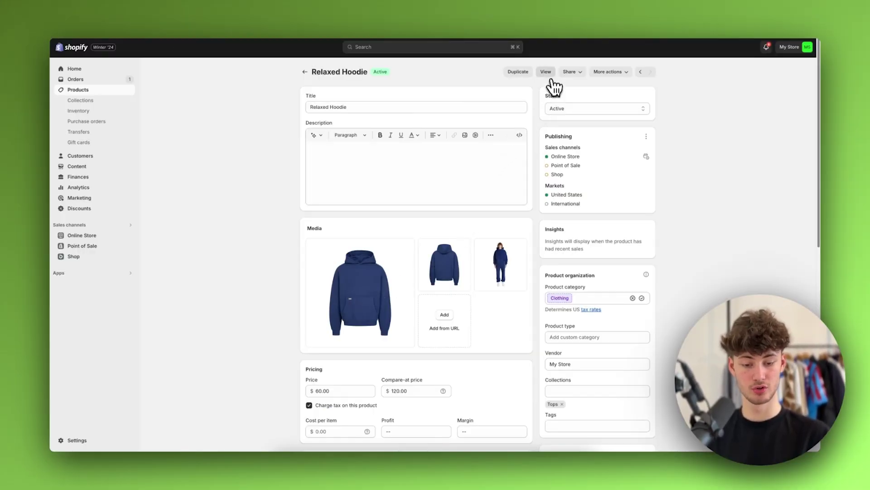
View the Relaxed Hoodie in the online store and test its Size Chart collapsible row
{"action": "left_click", "coordinate": [547, 74]}
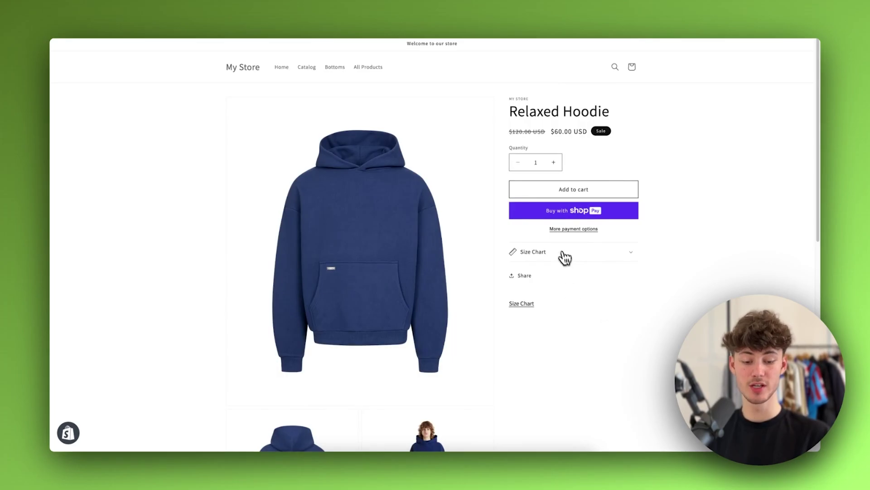
{"action": "left_click", "coordinate": [562, 253]}
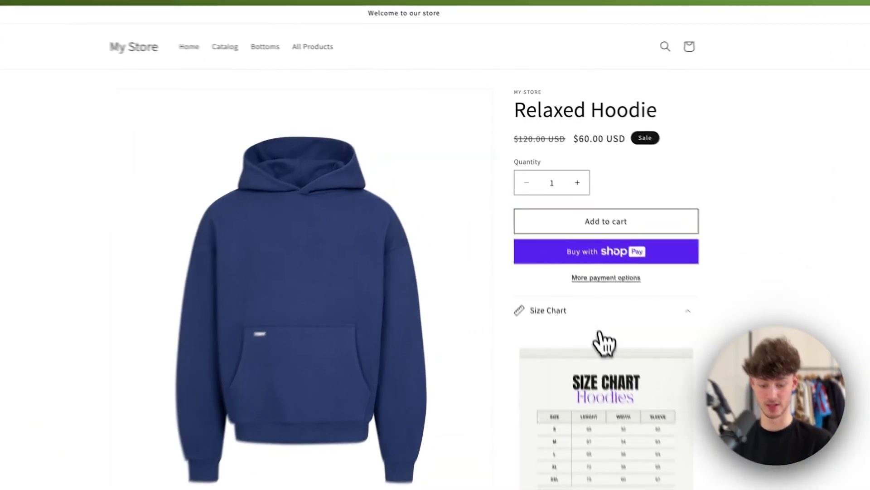
{"action": "left_click", "coordinate": [573, 254]}
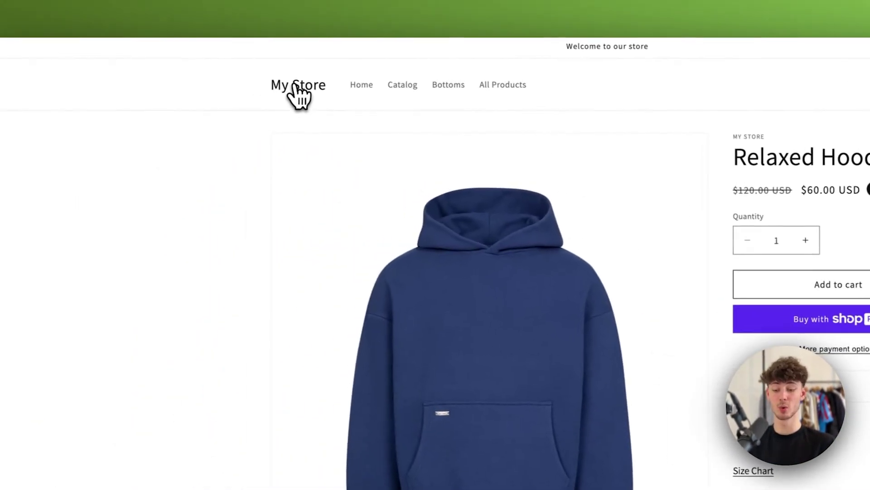
Open the EnergyMilk T-Shirt Funny product in the Shopify admin, assign the Size Chart T-Shirt page to its Size Chart metafield and save
{"action": "left_click", "coordinate": [93, 39]}
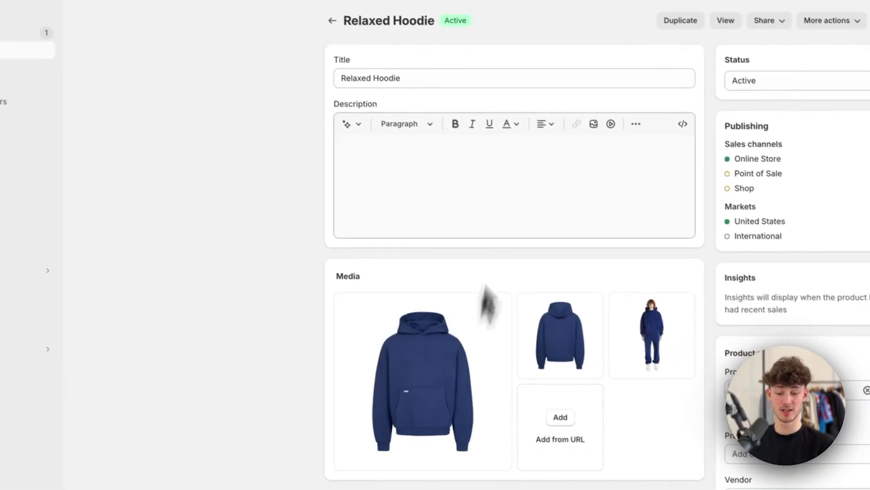
{"action": "left_click", "coordinate": [326, 17]}
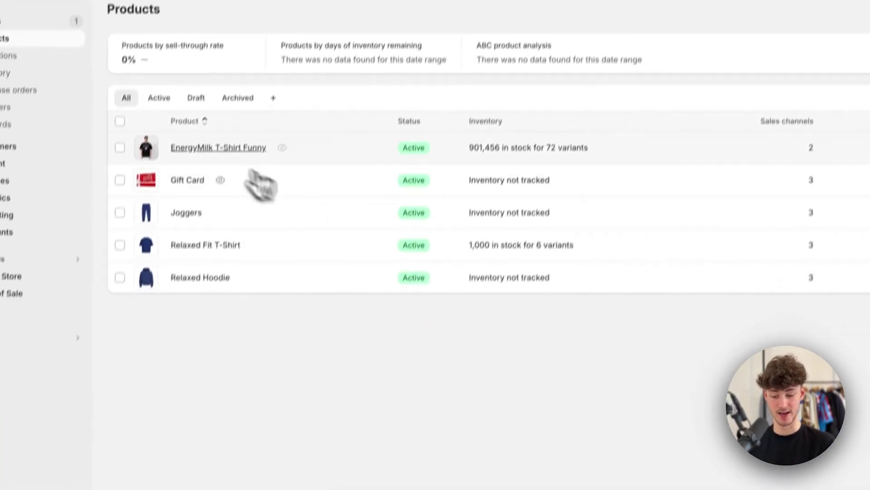
{"action": "left_click", "coordinate": [218, 123]}
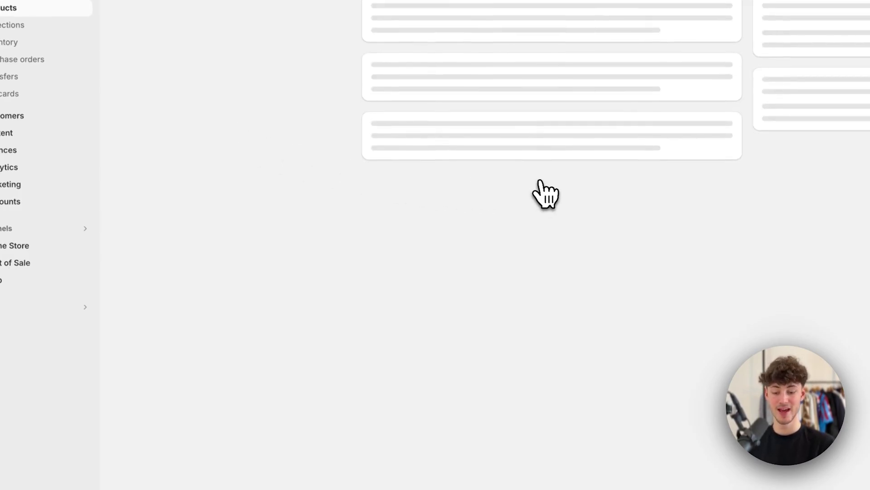
{"action": "scroll", "coordinate": [554, 354], "scroll_direction": "down", "scroll_amount": 10}
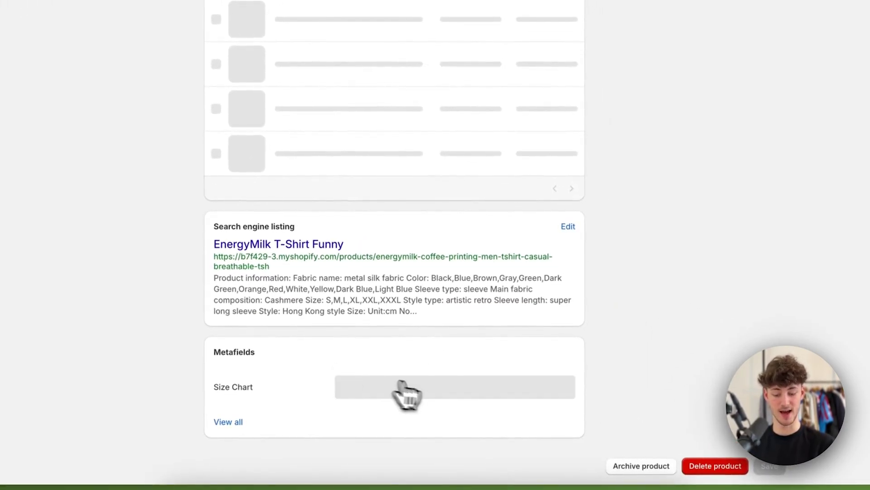
{"action": "left_click", "coordinate": [460, 379]}
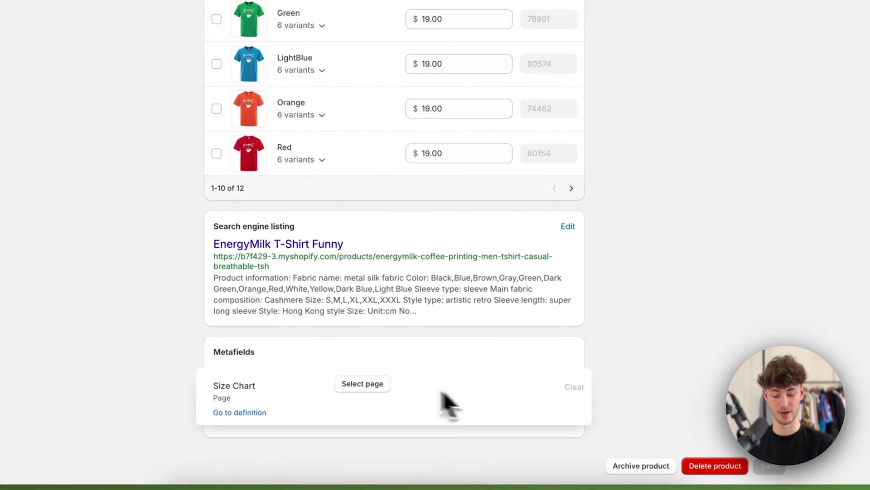
{"action": "left_click", "coordinate": [362, 384]}
{"action": "left_click", "coordinate": [405, 312]}
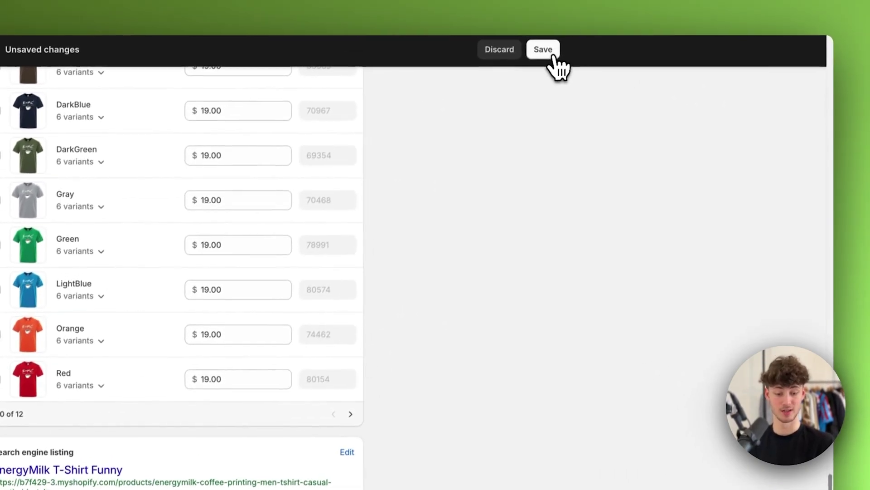
{"action": "left_click", "coordinate": [547, 54]}
{"action": "scroll", "coordinate": [645, 344], "scroll_direction": "up", "scroll_amount": 10}
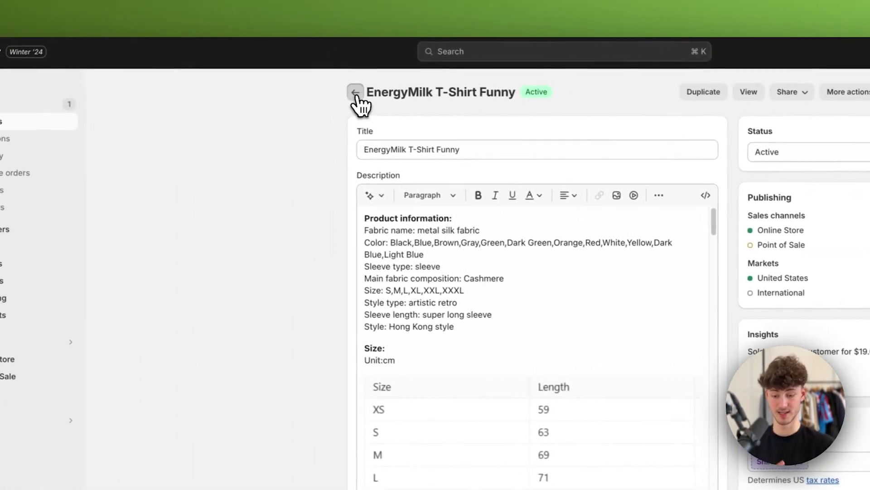
Open the Gift Card from the online store's featured products and check its page for the Size Chart row
{"action": "left_click", "coordinate": [90, 19]}
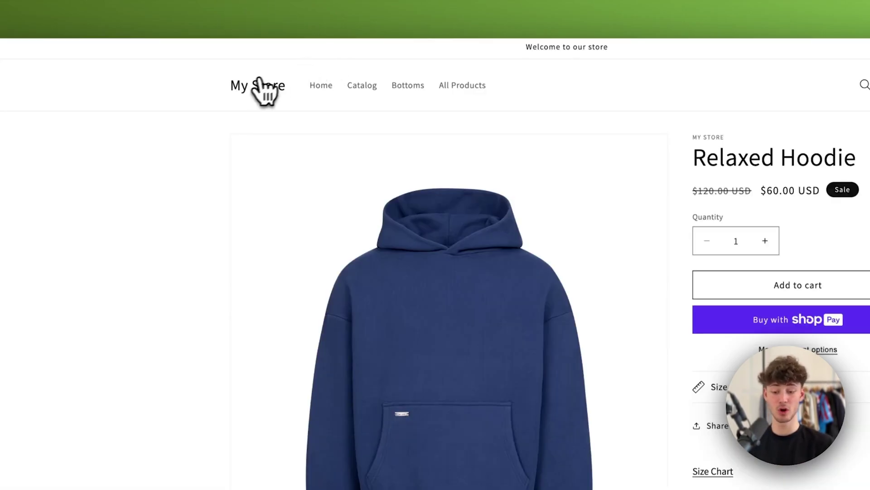
{"action": "left_click", "coordinate": [257, 88]}
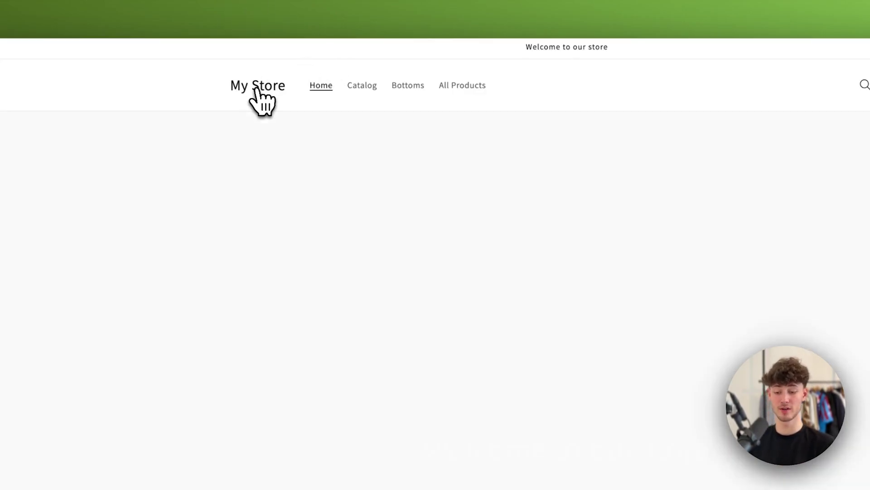
{"action": "scroll", "coordinate": [468, 313], "scroll_direction": "down", "scroll_amount": 15}
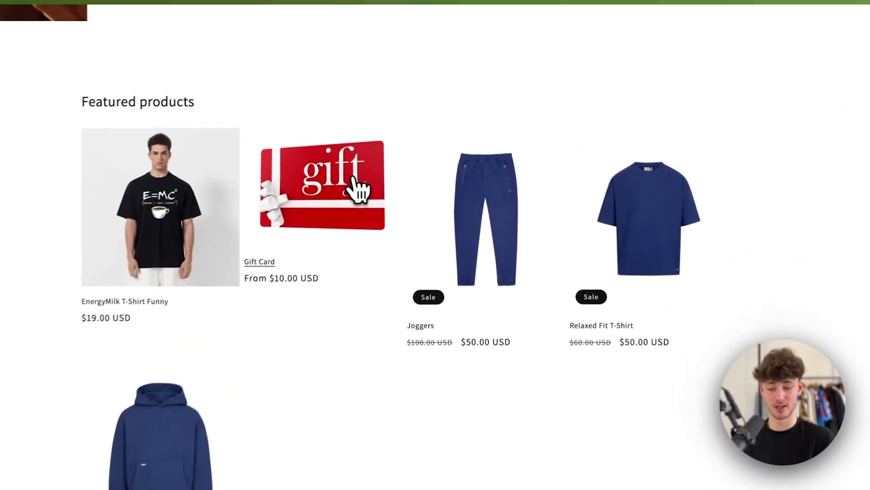
{"action": "left_click", "coordinate": [402, 156]}
{"action": "scroll", "coordinate": [585, 362], "scroll_direction": "down", "scroll_amount": 1}
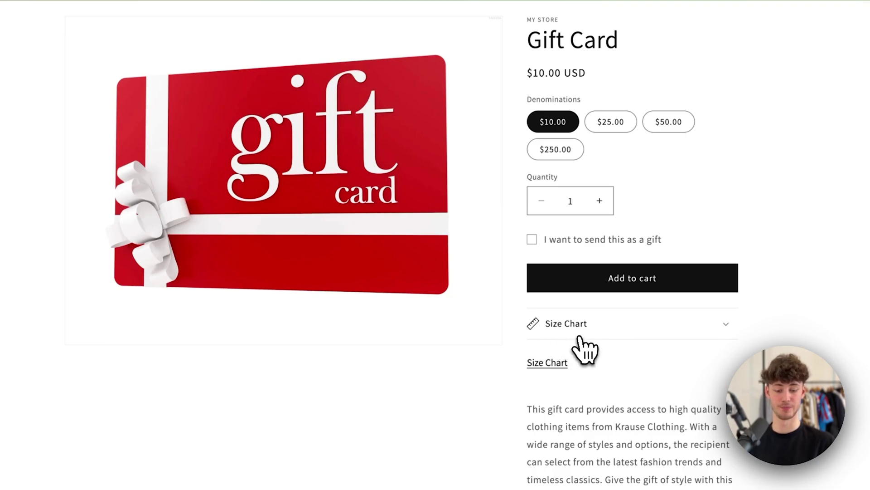
{"action": "scroll", "coordinate": [585, 349], "scroll_direction": "up", "scroll_amount": 3}
{"action": "scroll", "coordinate": [579, 346], "scroll_direction": "down", "scroll_amount": 1}
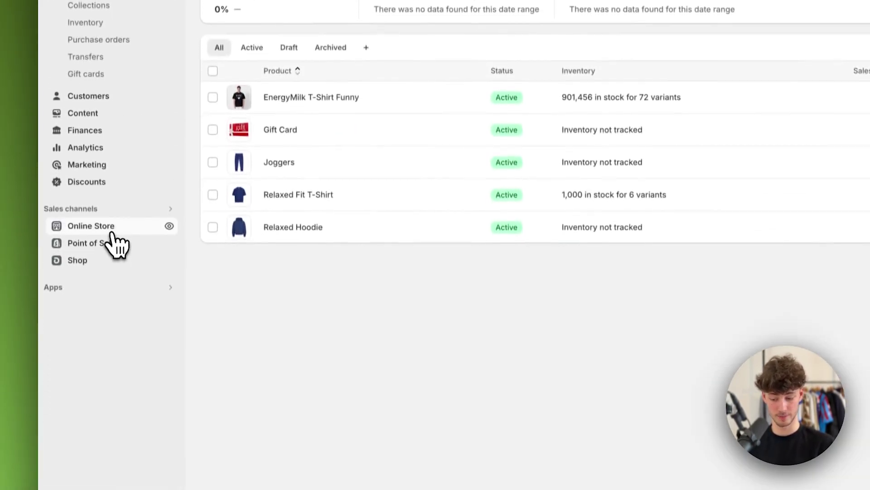
Open the current Dawn theme for customization and load the Default product template
{"action": "left_click", "coordinate": [113, 235]}
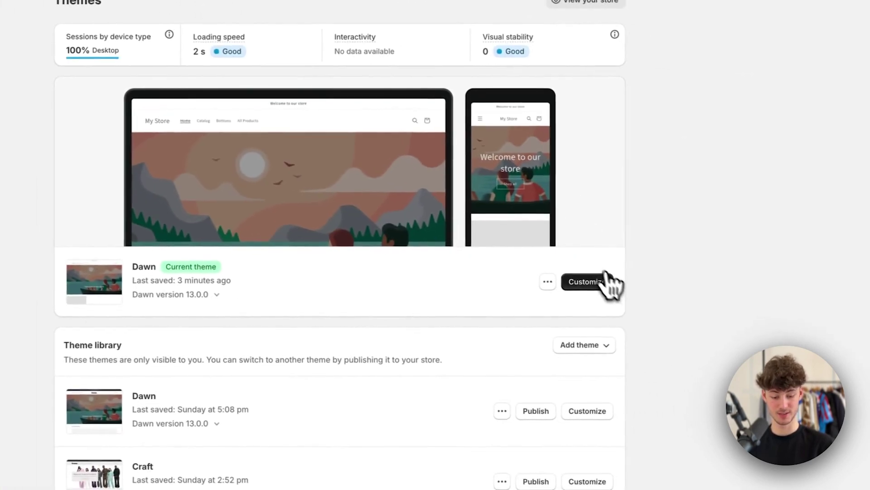
{"action": "left_click", "coordinate": [594, 283]}
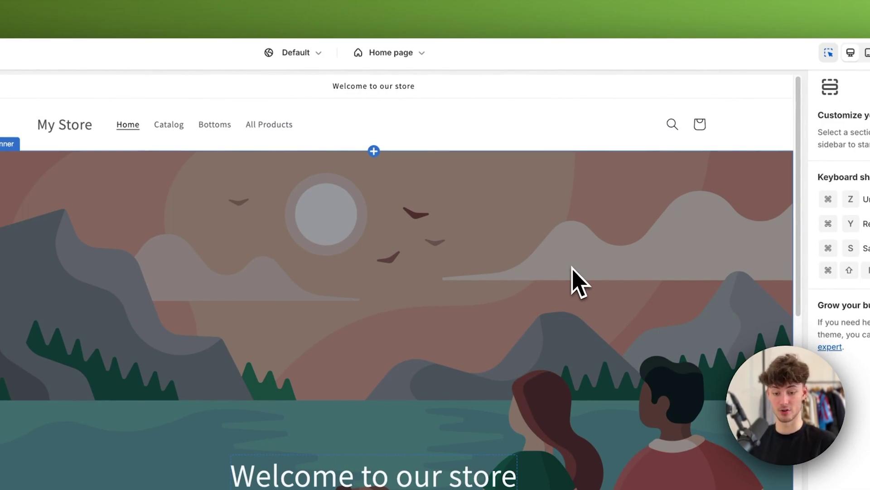
{"action": "left_click", "coordinate": [402, 54]}
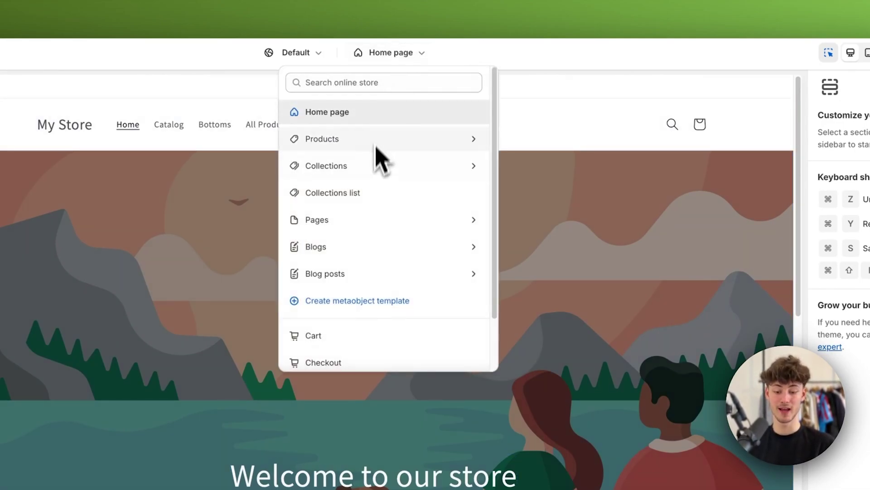
{"action": "left_click", "coordinate": [363, 141]}
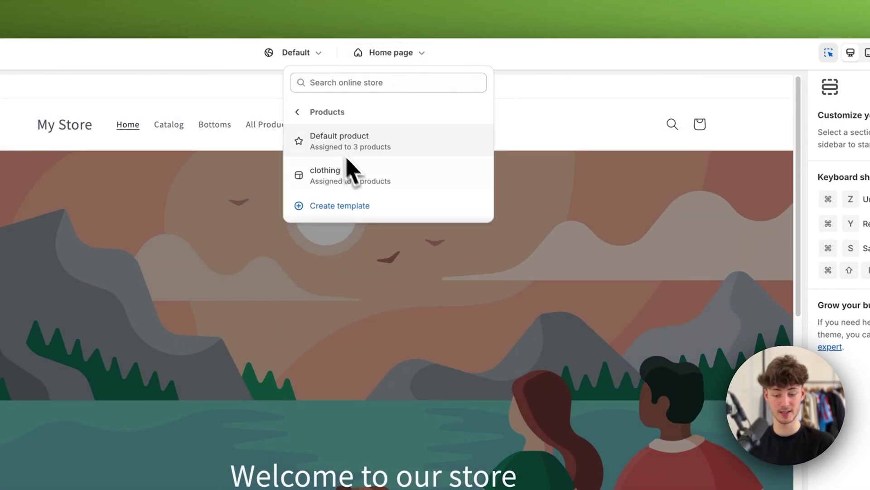
{"action": "left_click", "coordinate": [351, 145]}
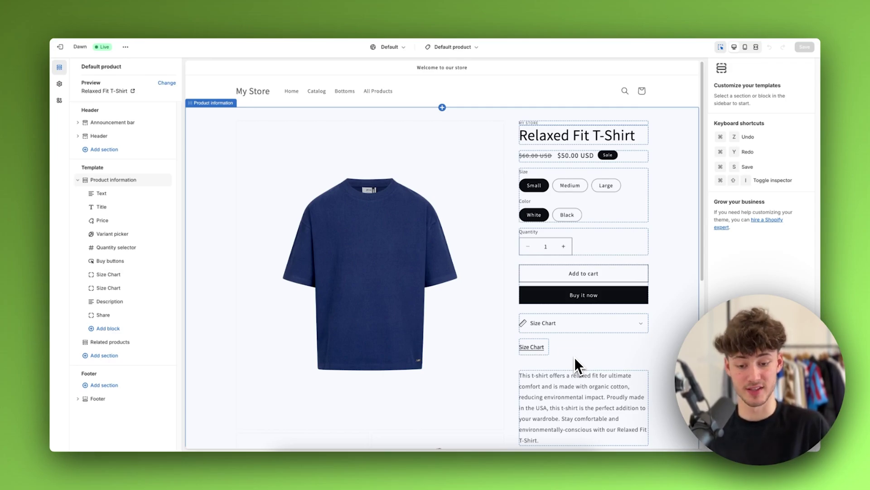
Create a product template named REAL CLOTHING based on Default product
{"action": "left_click", "coordinate": [476, 47]}
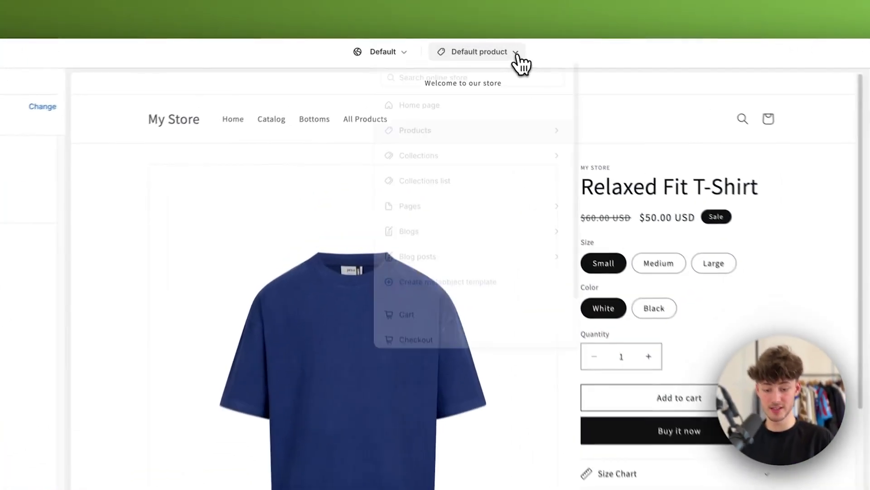
{"action": "left_click", "coordinate": [466, 134]}
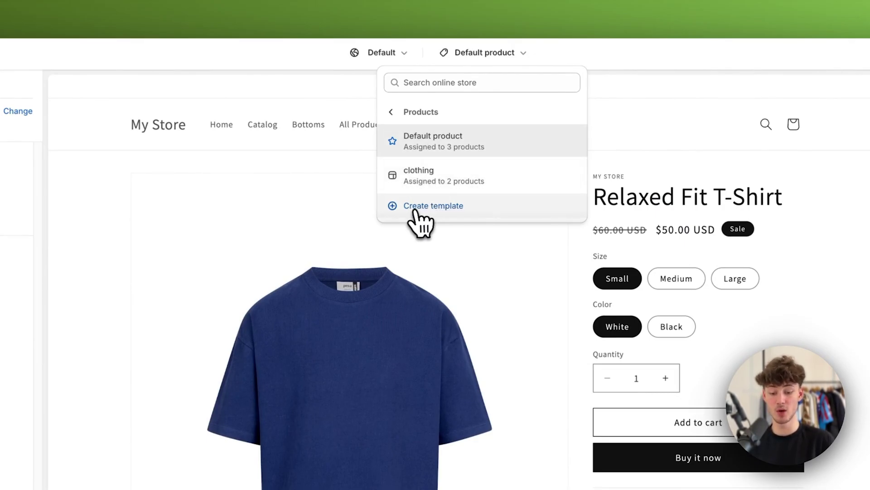
{"action": "left_click", "coordinate": [453, 210]}
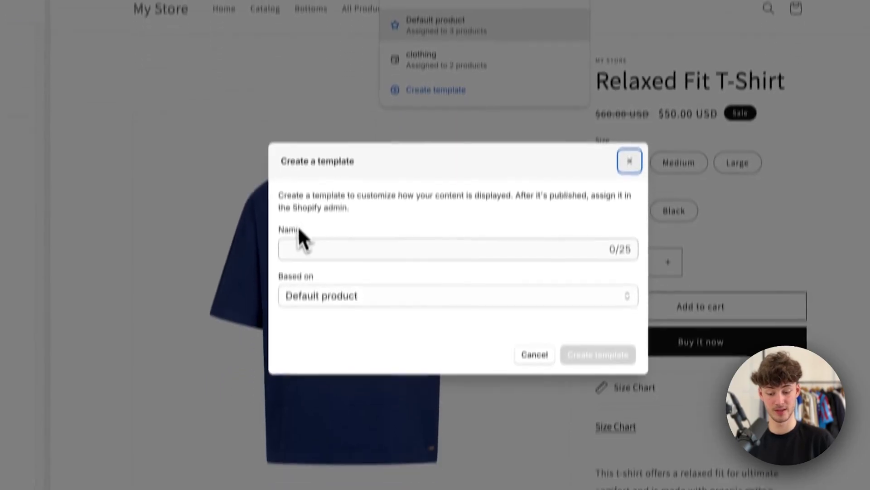
{"action": "left_click", "coordinate": [320, 368]}
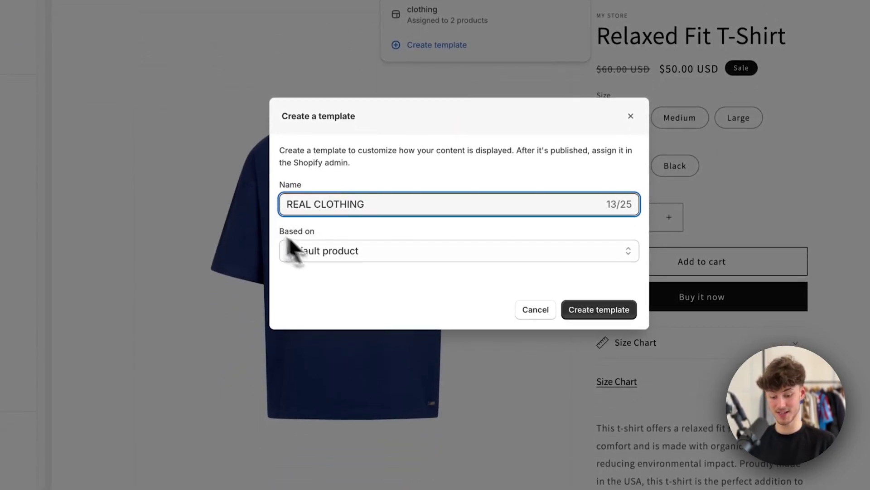
{"action": "triple_click", "coordinate": [300, 233]}
{"action": "left_click", "coordinate": [313, 232]}
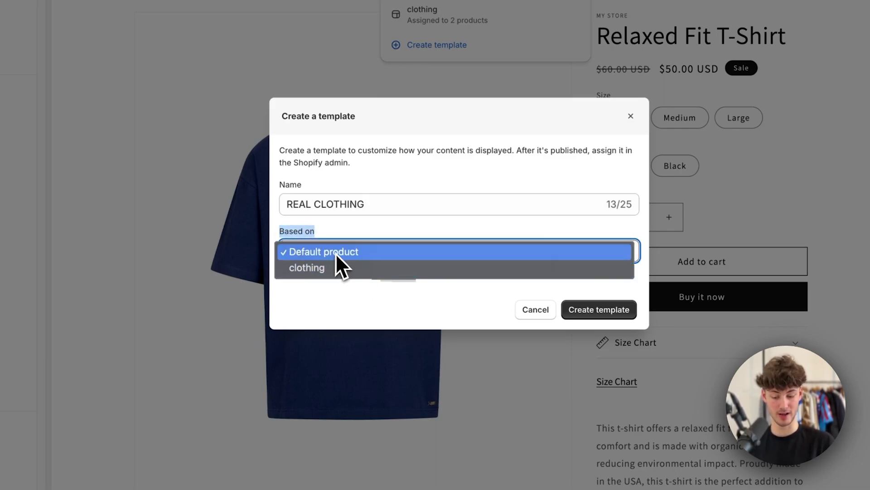
{"action": "left_click", "coordinate": [335, 252]}
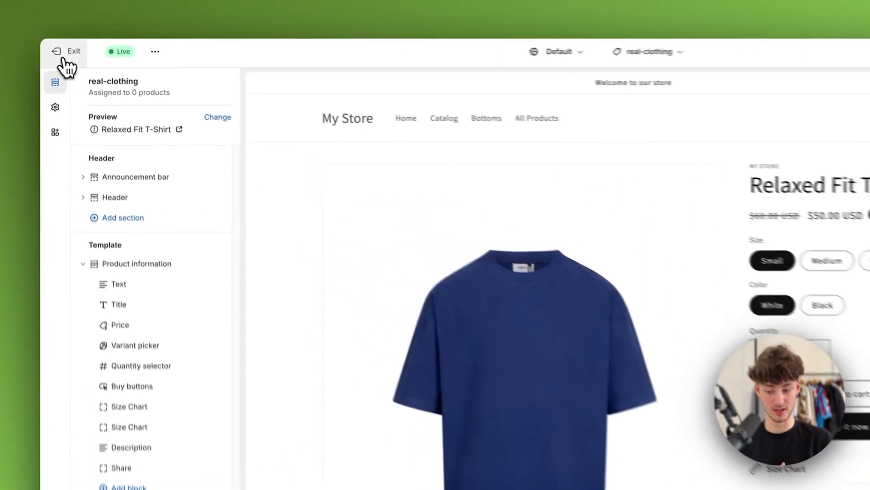
Exit the theme editor, open the Relaxed Fit T-Shirt product, set its theme template to real-clothing and save
{"action": "left_click", "coordinate": [60, 47]}
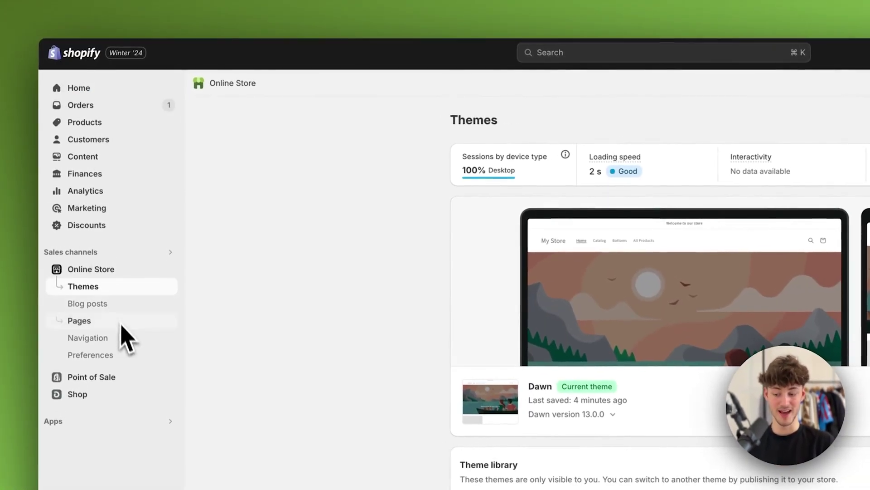
{"action": "left_click", "coordinate": [96, 127]}
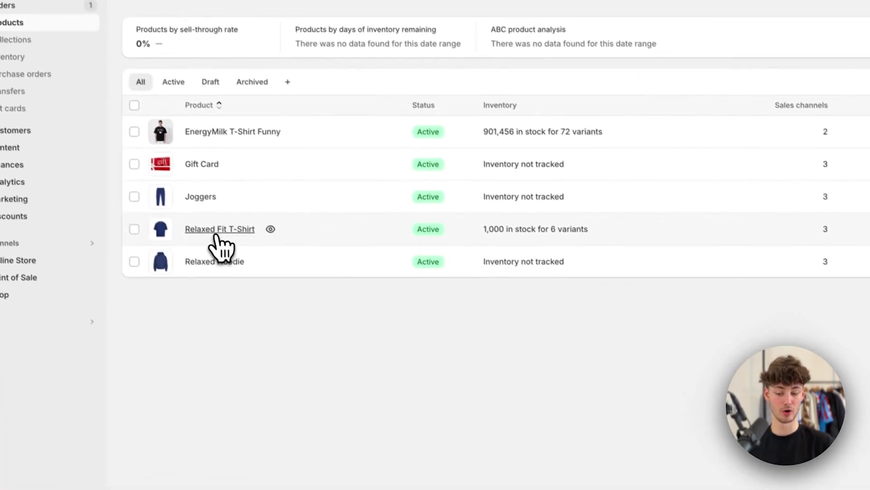
{"action": "left_click", "coordinate": [286, 329]}
{"action": "scroll", "coordinate": [567, 270], "scroll_direction": "down", "scroll_amount": 10}
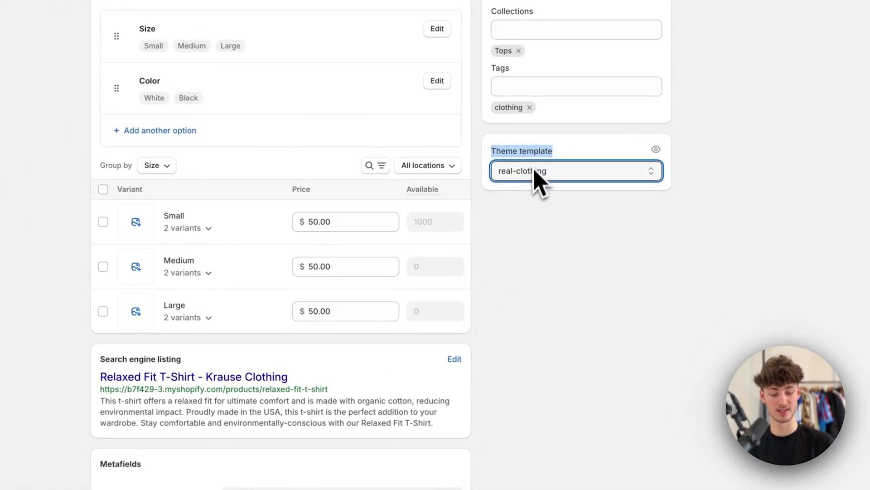
{"action": "left_click", "coordinate": [608, 22]}
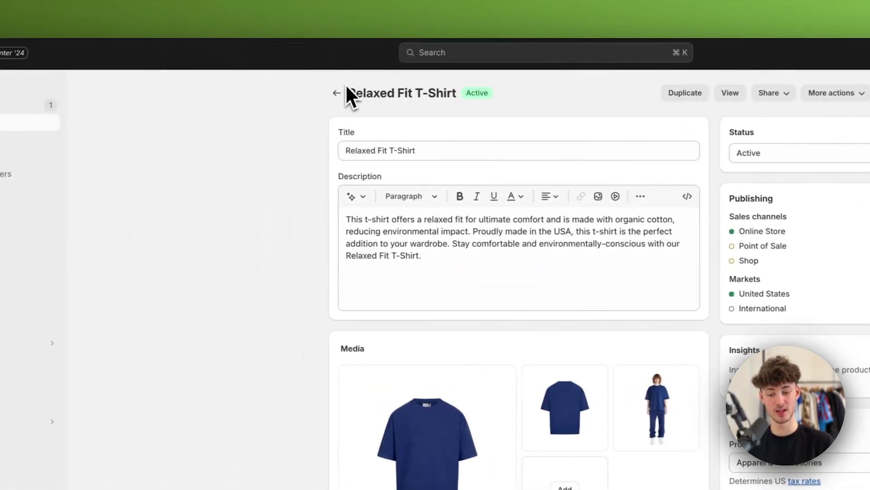
Open the EnergyMilk T-Shirt Funny product, set its theme template to real-clothing and save
{"action": "left_click", "coordinate": [61, 99]}
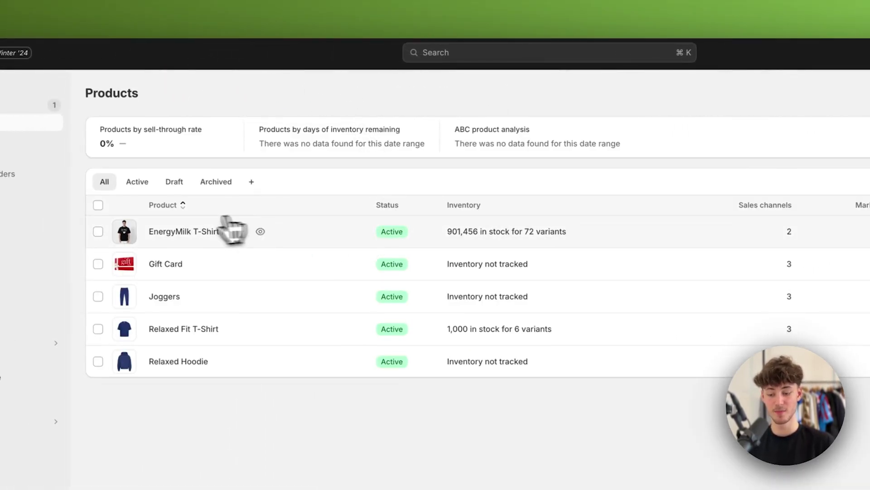
{"action": "left_click", "coordinate": [236, 230]}
{"action": "scroll", "coordinate": [618, 246], "scroll_direction": "down", "scroll_amount": 10}
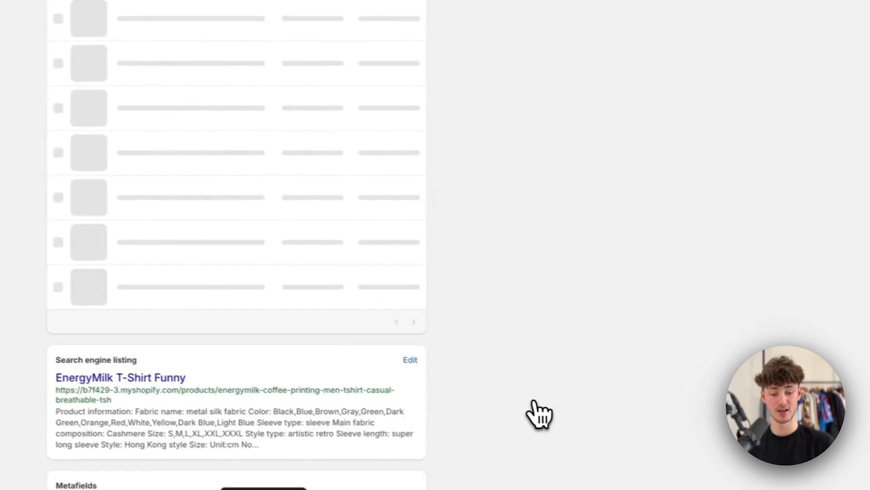
{"action": "scroll", "coordinate": [541, 415], "scroll_direction": "up", "scroll_amount": 15}
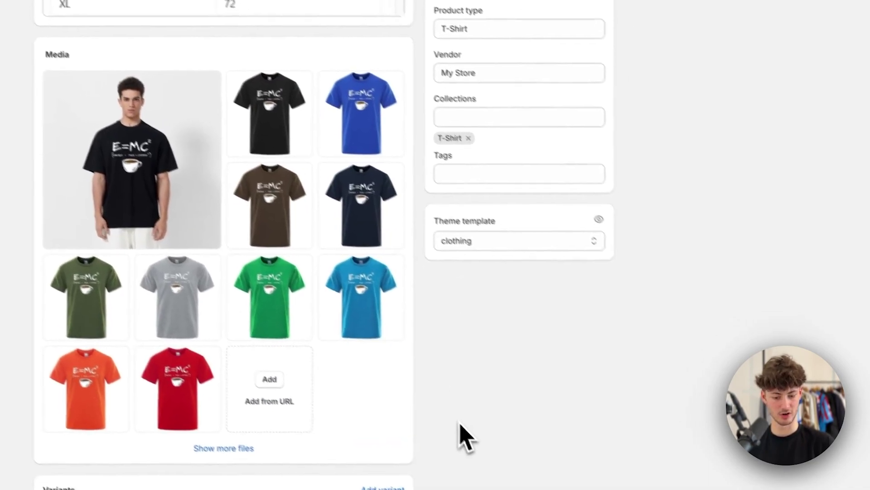
{"action": "scroll", "coordinate": [467, 438], "scroll_direction": "down", "scroll_amount": 1}
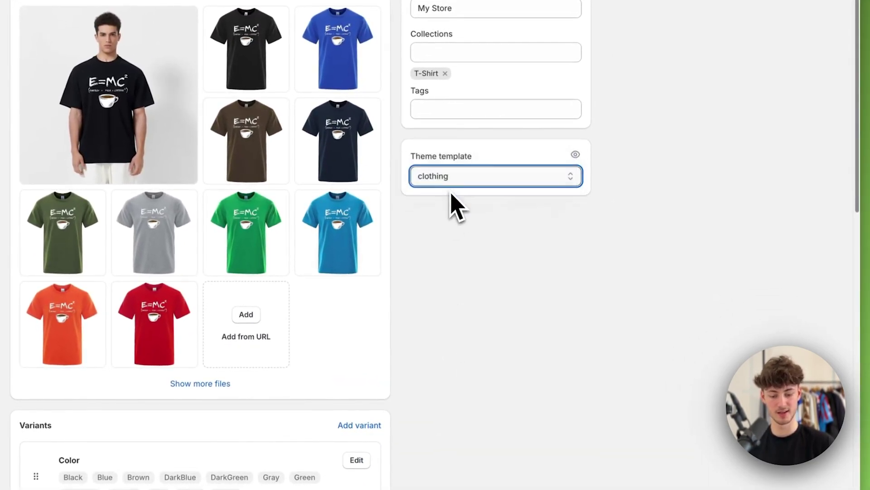
{"action": "left_click", "coordinate": [453, 175]}
{"action": "left_click", "coordinate": [453, 193]}
{"action": "left_click", "coordinate": [626, 45]}
{"action": "scroll", "coordinate": [321, 200], "scroll_direction": "up", "scroll_amount": 5}
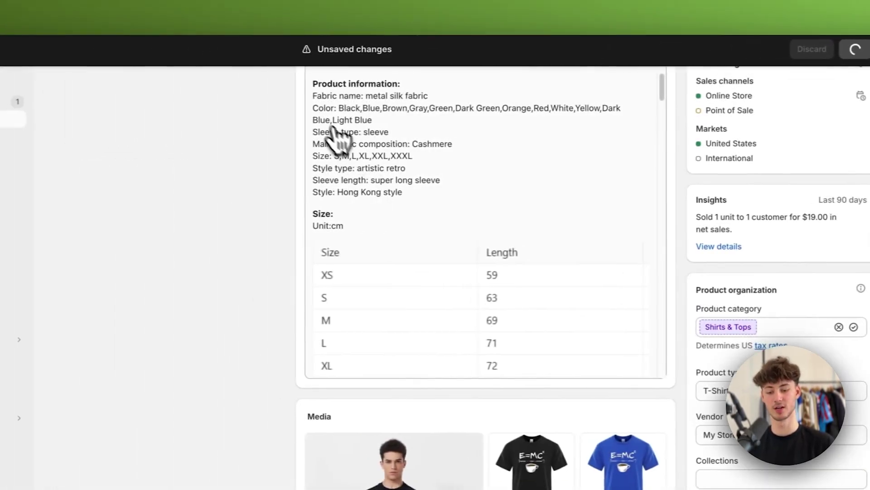
Open the Relaxed Hoodie product, change its theme template to real-clothing and save
{"action": "left_click", "coordinate": [306, 93]}
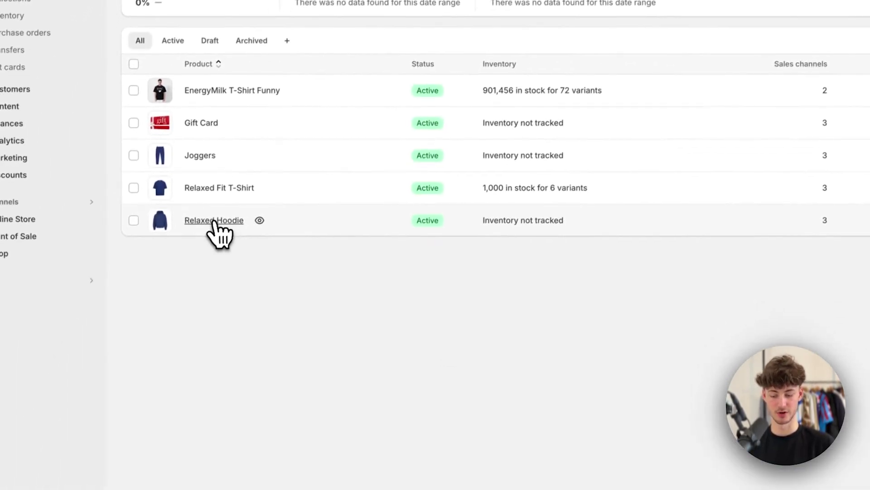
{"action": "left_click", "coordinate": [216, 218]}
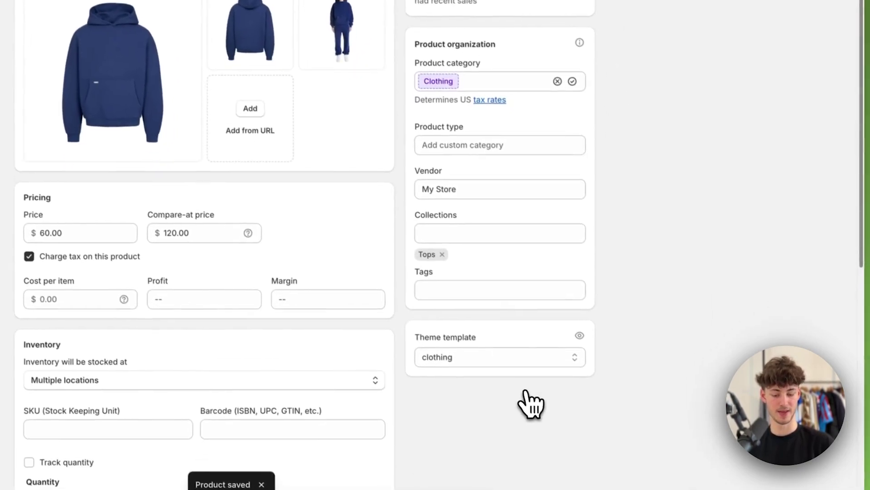
{"action": "left_click", "coordinate": [499, 357]}
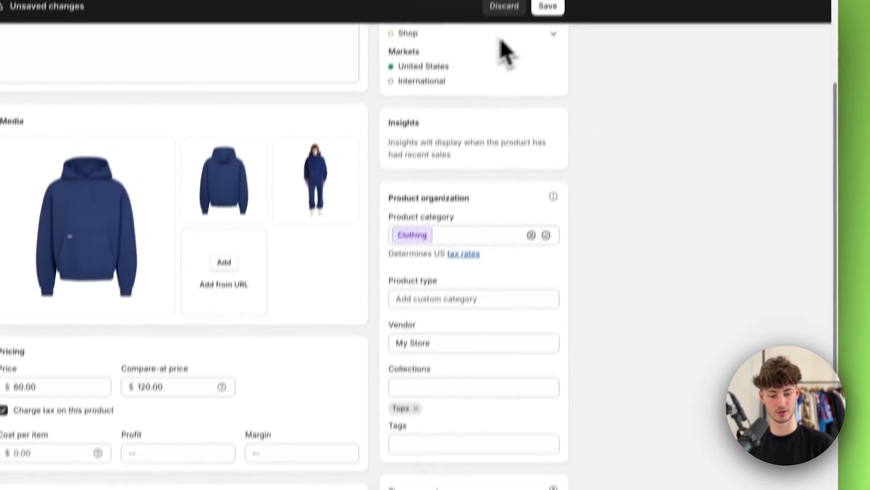
{"action": "left_click", "coordinate": [546, 6]}
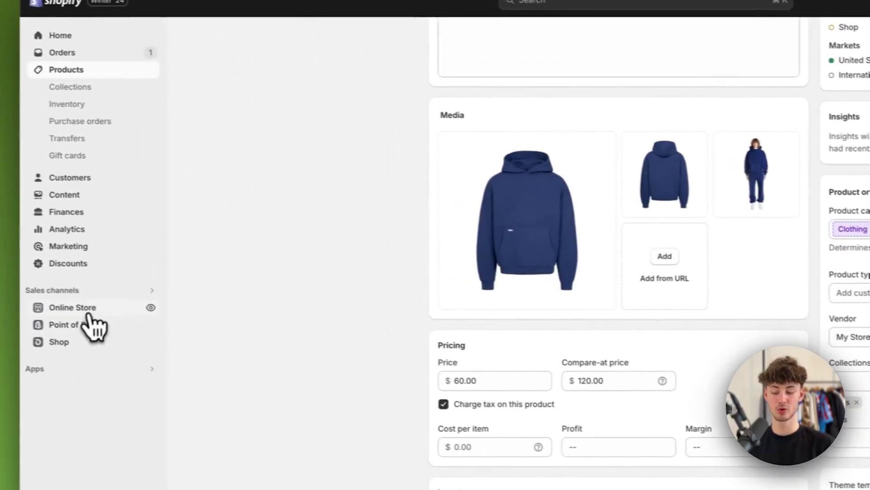
Open the current Dawn theme for customization and preview the Gift Card from the featured products
{"action": "left_click", "coordinate": [86, 313]}
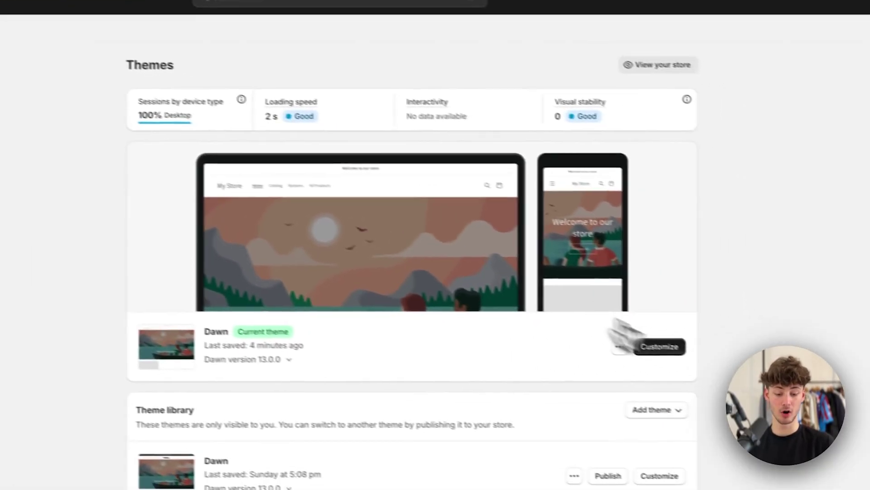
{"action": "left_click", "coordinate": [854, 395]}
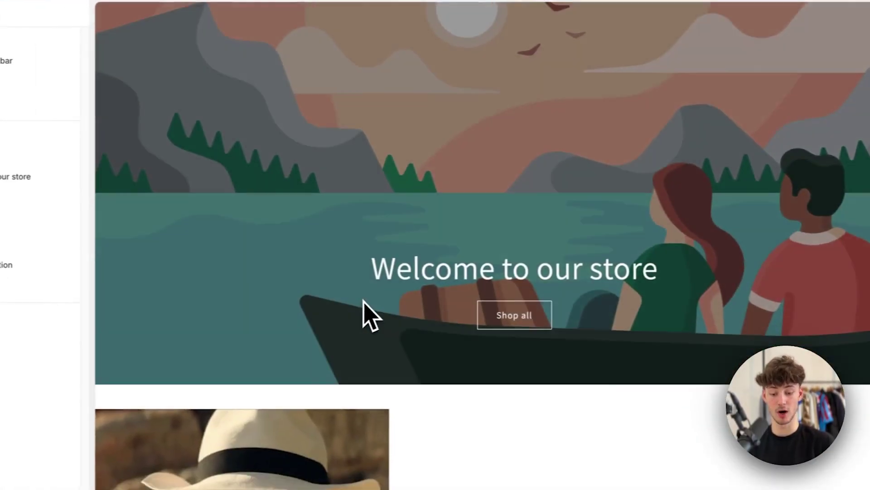
{"action": "scroll", "coordinate": [364, 311], "scroll_direction": "down", "scroll_amount": 10}
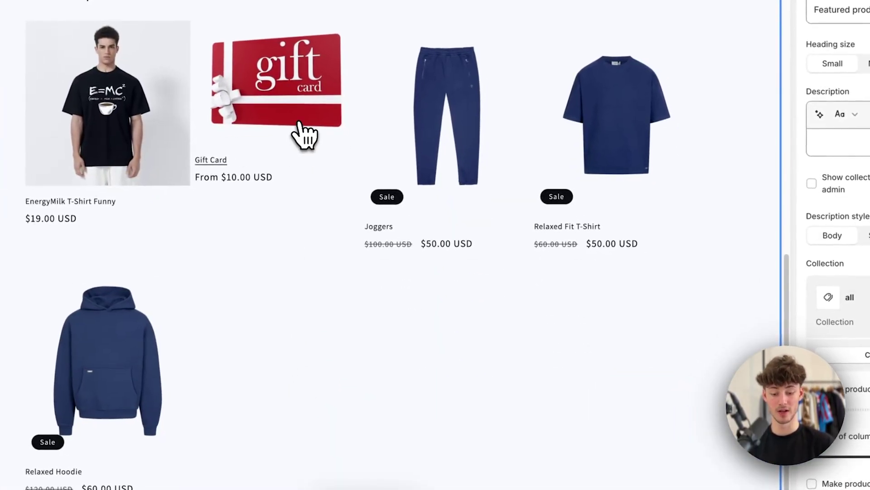
{"action": "left_click", "coordinate": [305, 135]}
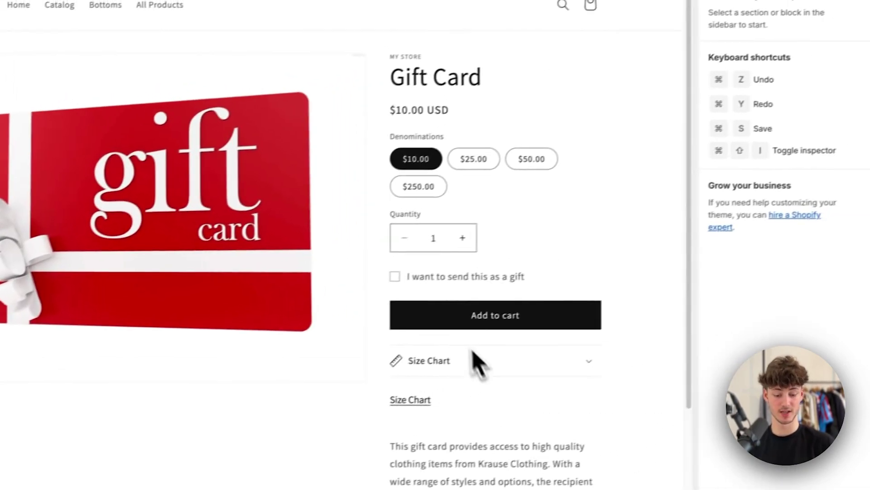
Delete the collapsible Size Chart row below the Gift Card's Add to cart button in the Default product template and save
{"action": "left_click", "coordinate": [472, 356]}
{"action": "scroll", "coordinate": [548, 358], "scroll_direction": "down", "scroll_amount": 1}
{"action": "left_click", "coordinate": [571, 323]}
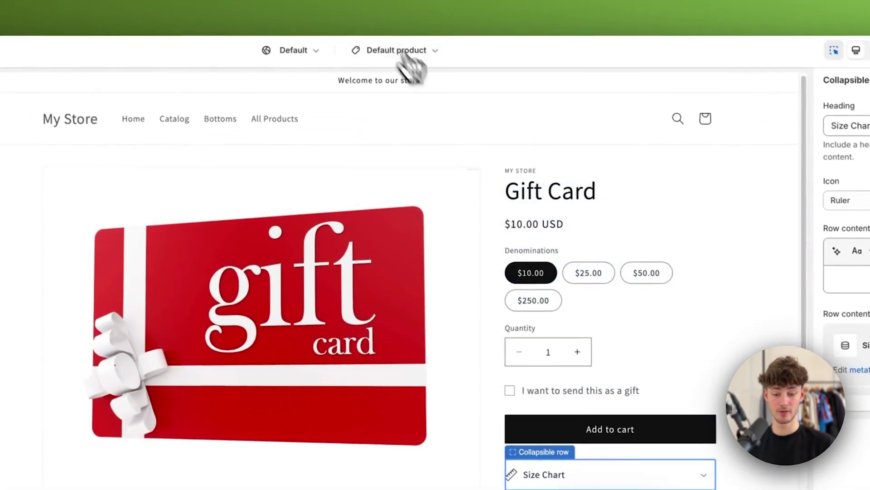
{"action": "left_click", "coordinate": [369, 29]}
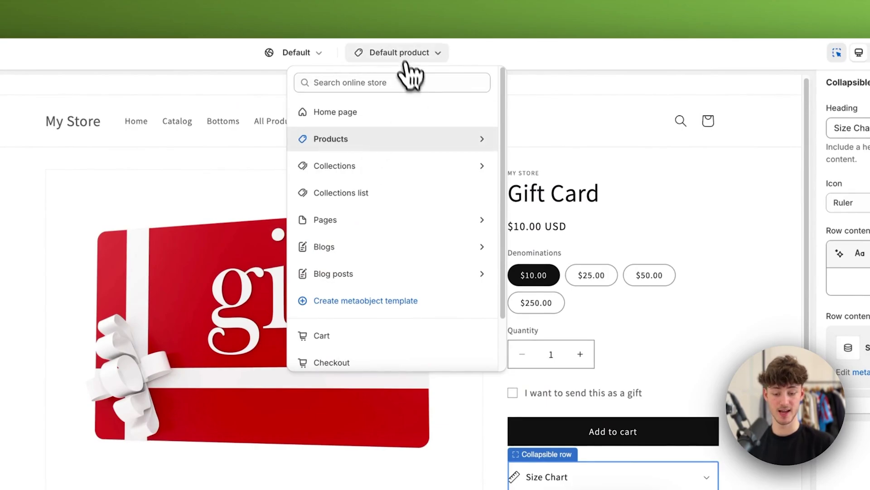
{"action": "left_click", "coordinate": [408, 53]}
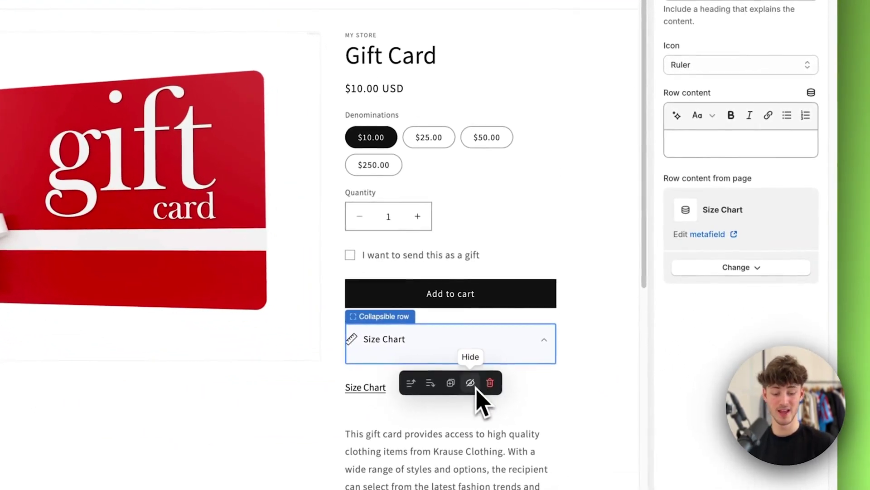
{"action": "left_click", "coordinate": [489, 383]}
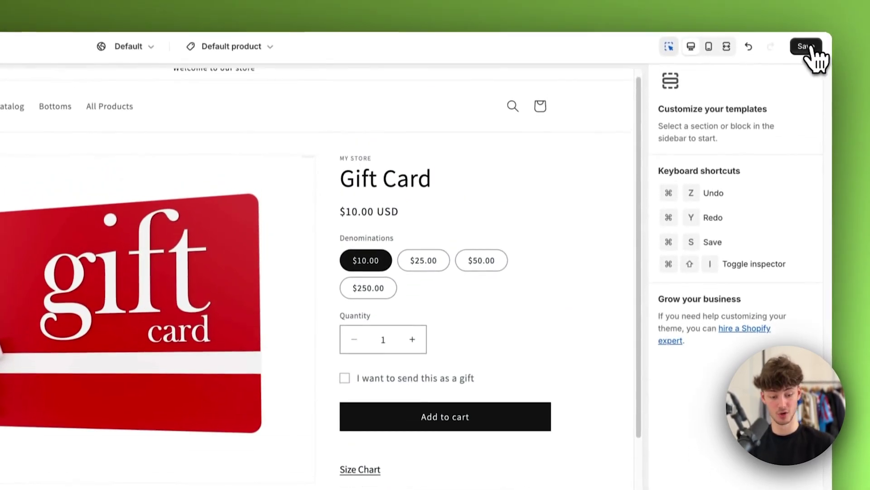
{"action": "left_click", "coordinate": [809, 51]}
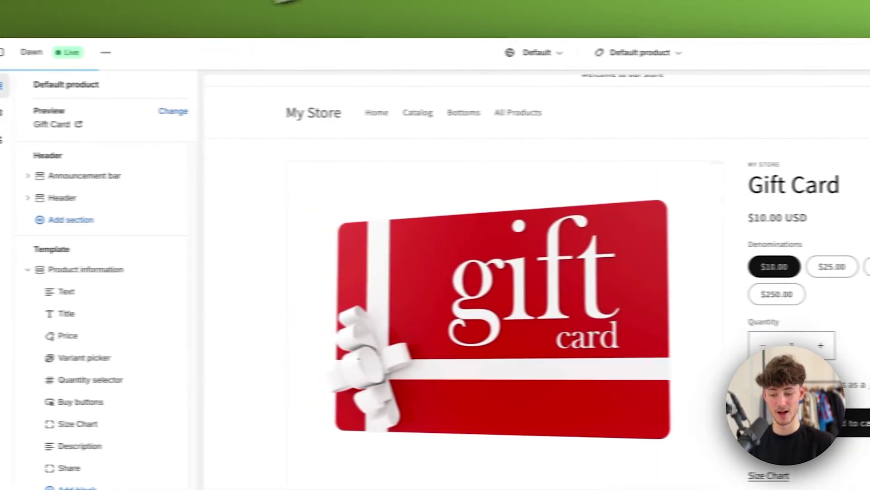
Leave the theme editor for the live storefront and check the Size Chart row and link on the E=MC² T-shirt's product page
{"action": "left_click", "coordinate": [43, 55]}
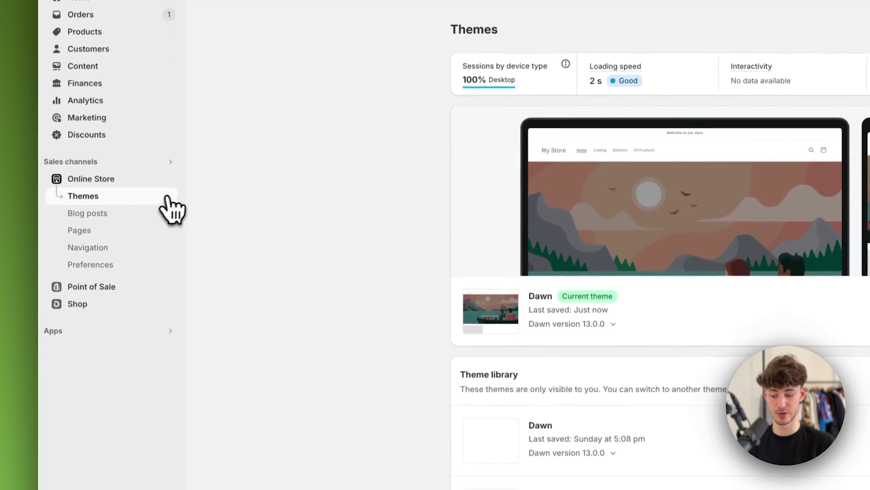
{"action": "left_click", "coordinate": [171, 196]}
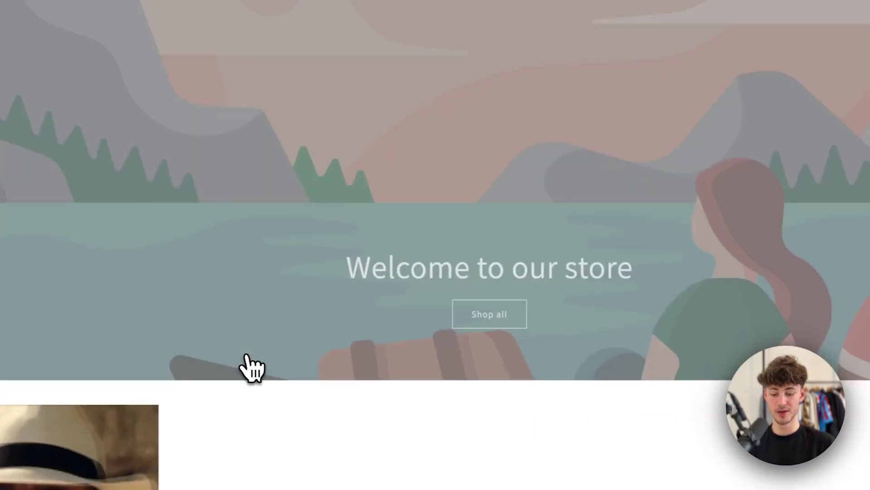
{"action": "scroll", "coordinate": [247, 369], "scroll_direction": "down", "scroll_amount": 10}
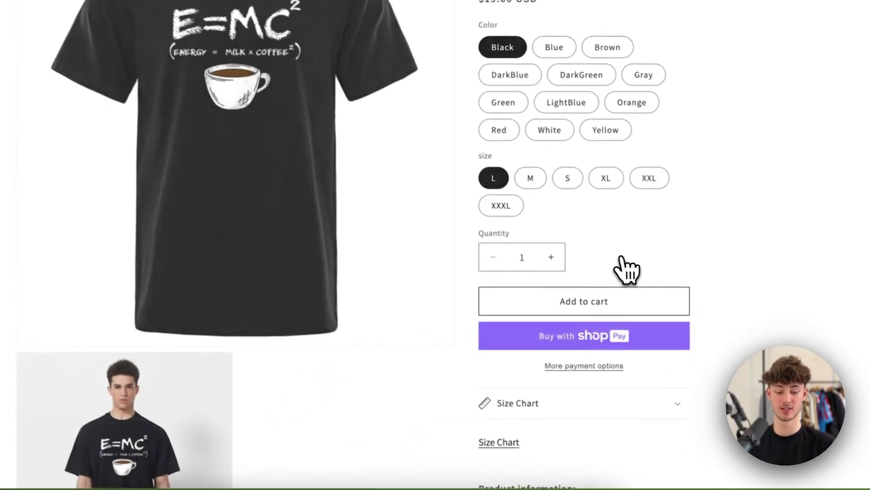
{"action": "scroll", "coordinate": [627, 270], "scroll_direction": "down", "scroll_amount": 2}
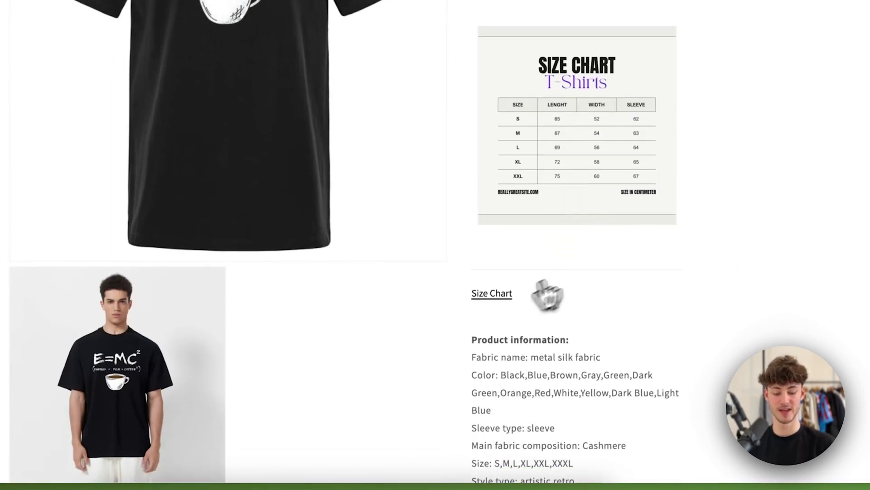
{"action": "left_click", "coordinate": [492, 293]}
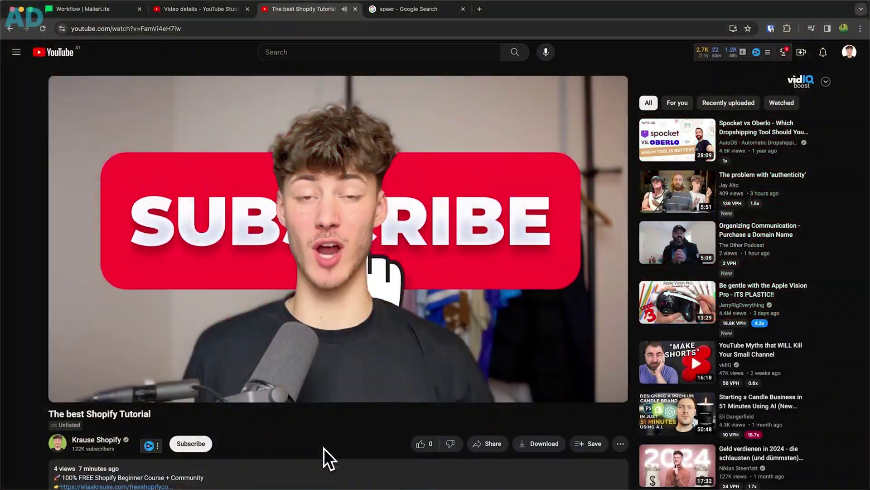
{"action": "scroll", "coordinate": [323, 447], "scroll_direction": "down", "scroll_amount": 5}
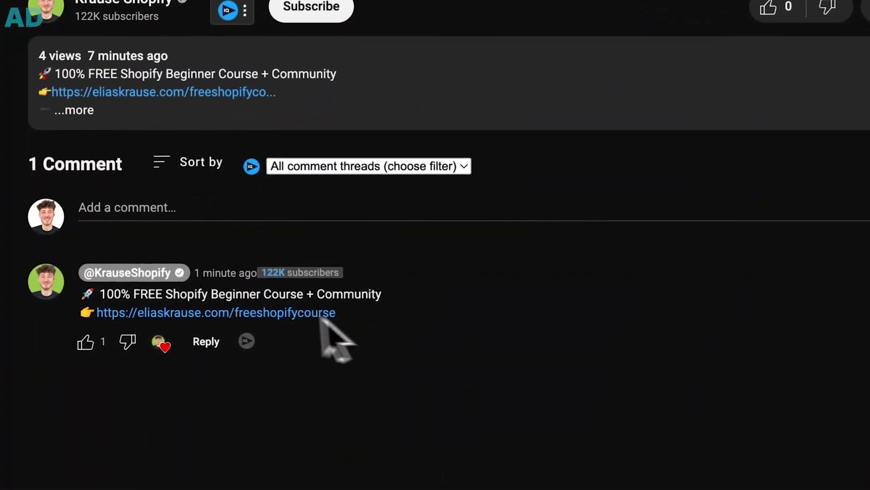